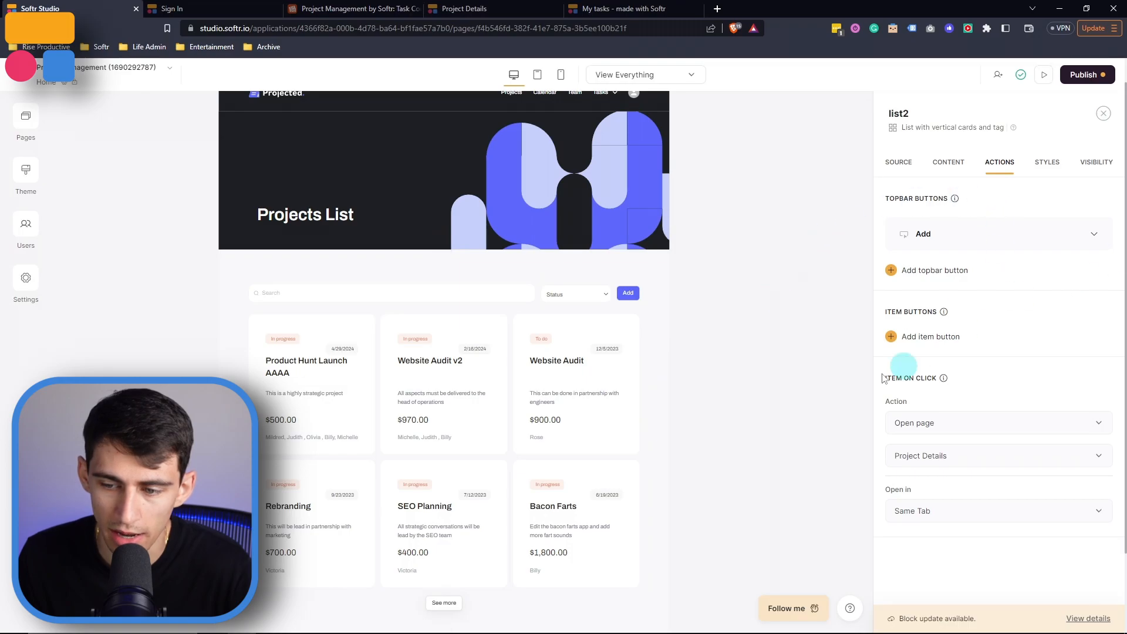
Open the Add topbar button's visibility settings and set who can see it to All users
{"action": "mouse_move", "coordinate": [974, 235]}
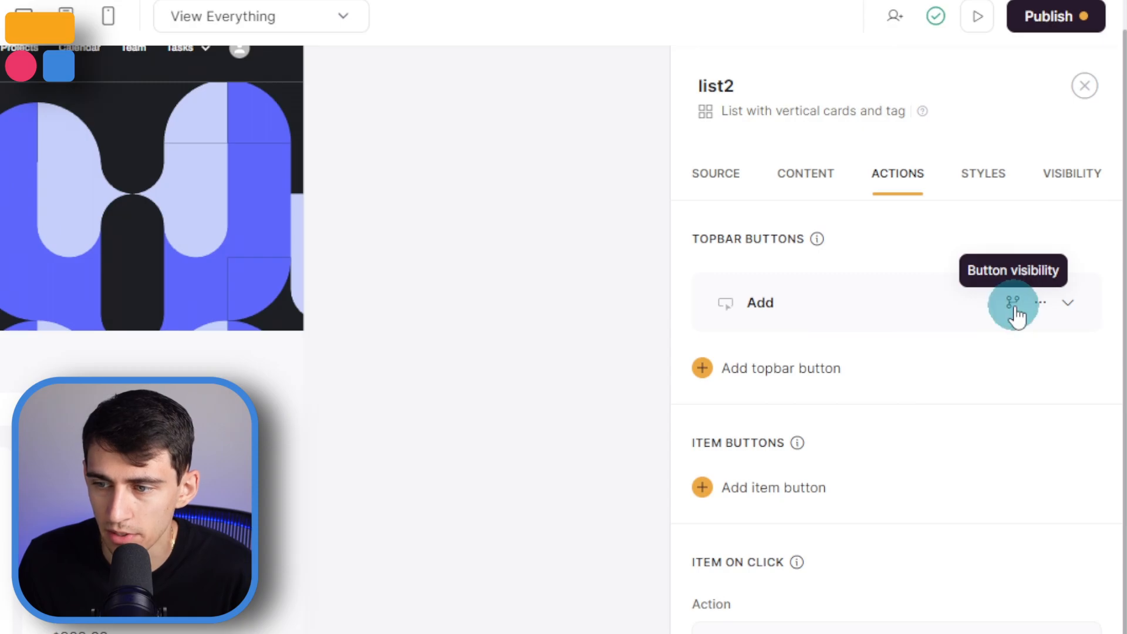
{"action": "left_click", "coordinate": [1014, 311]}
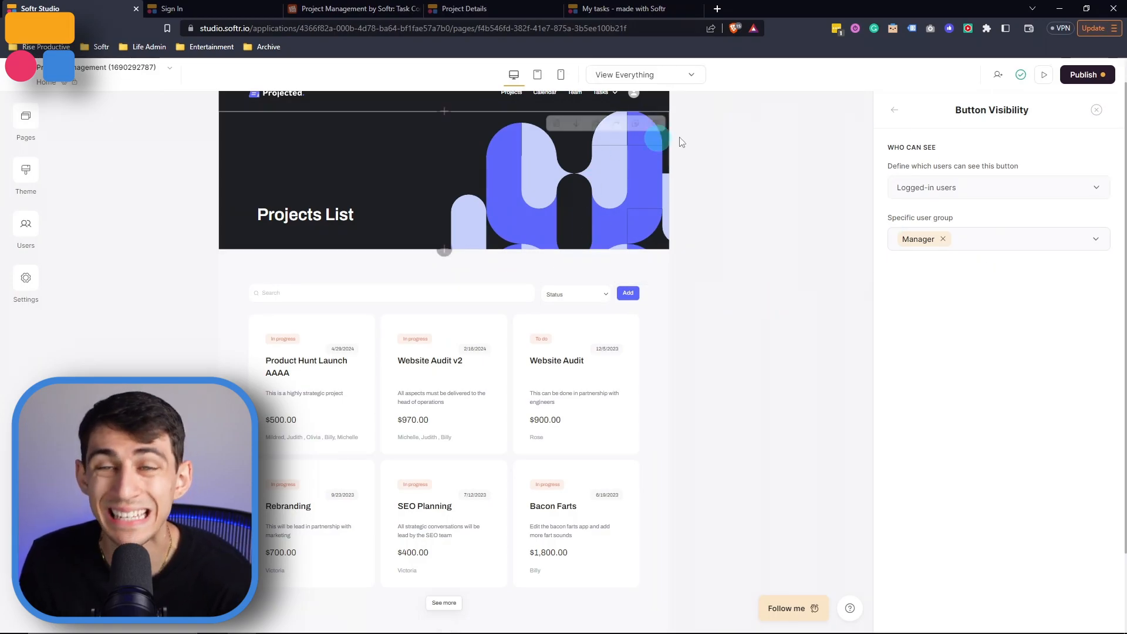
{"action": "left_click", "coordinate": [983, 195]}
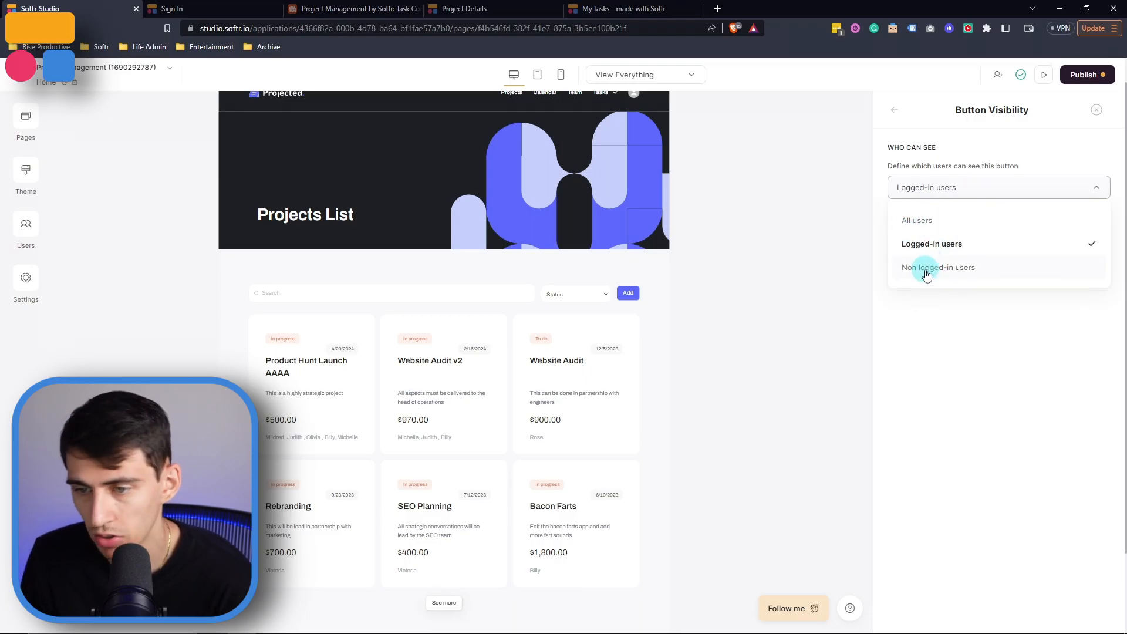
{"action": "left_click", "coordinate": [917, 315]}
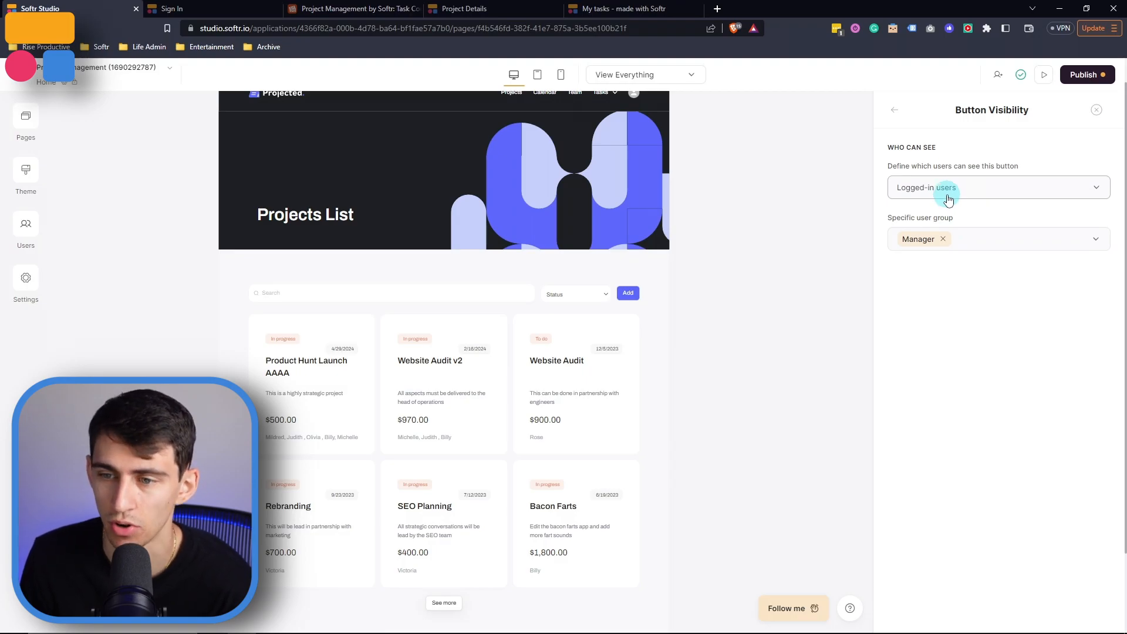
{"action": "left_click", "coordinate": [947, 199]}
{"action": "left_click", "coordinate": [930, 220]}
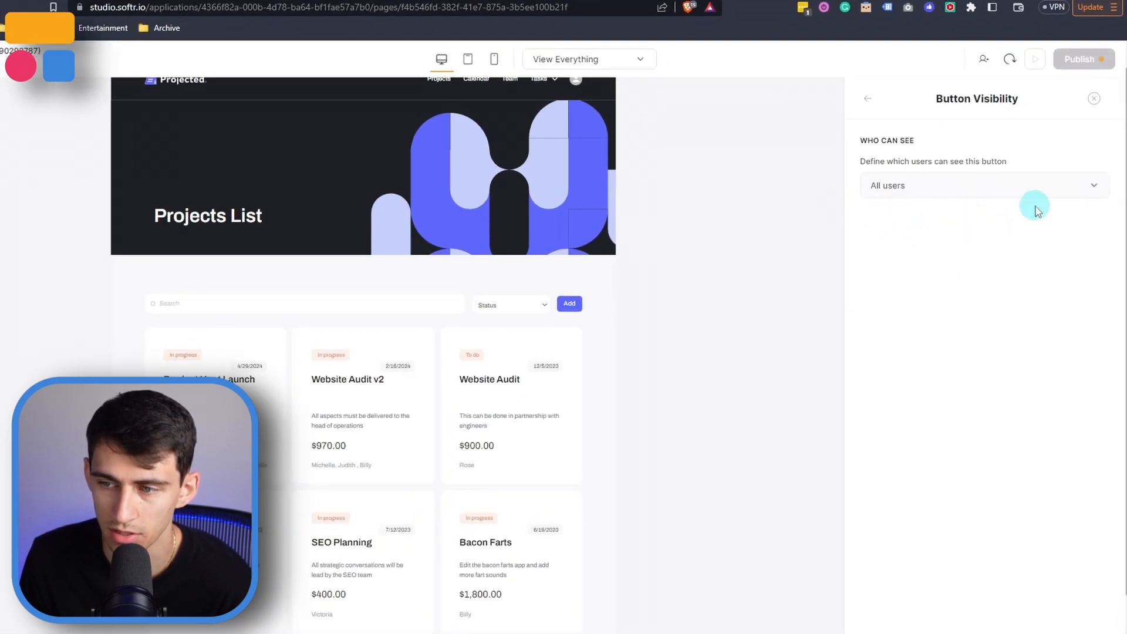
Restrict the Add topbar button to logged-in users in the Manager user group
{"action": "left_click", "coordinate": [874, 185]}
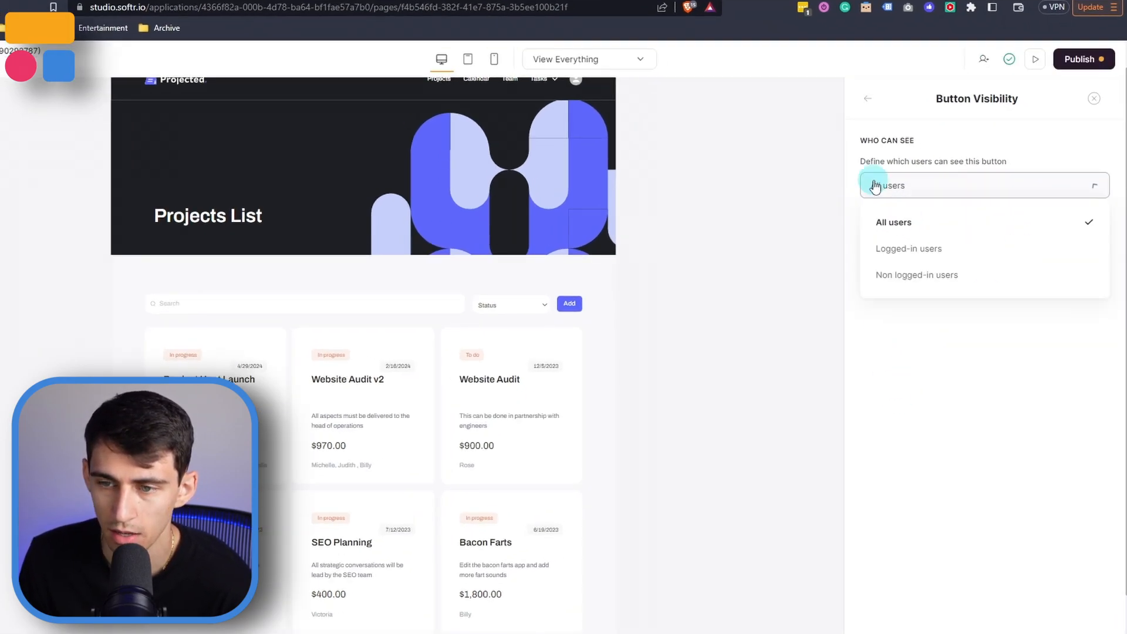
{"action": "left_click", "coordinate": [891, 246]}
{"action": "left_click", "coordinate": [971, 240]}
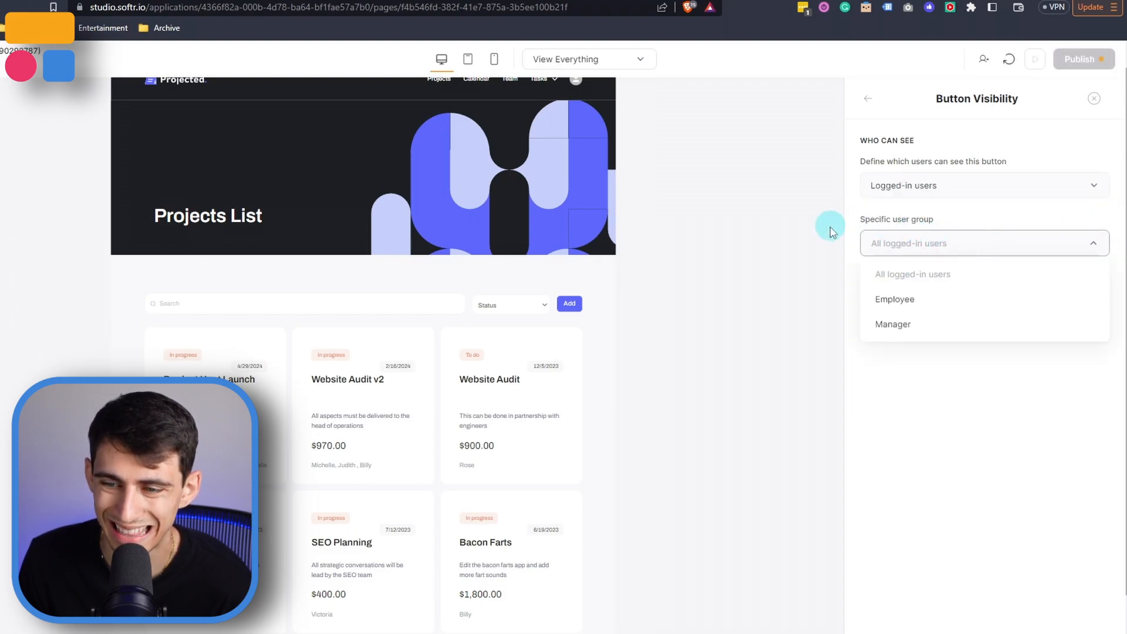
{"action": "left_click", "coordinate": [943, 323]}
{"action": "left_click", "coordinate": [921, 302]}
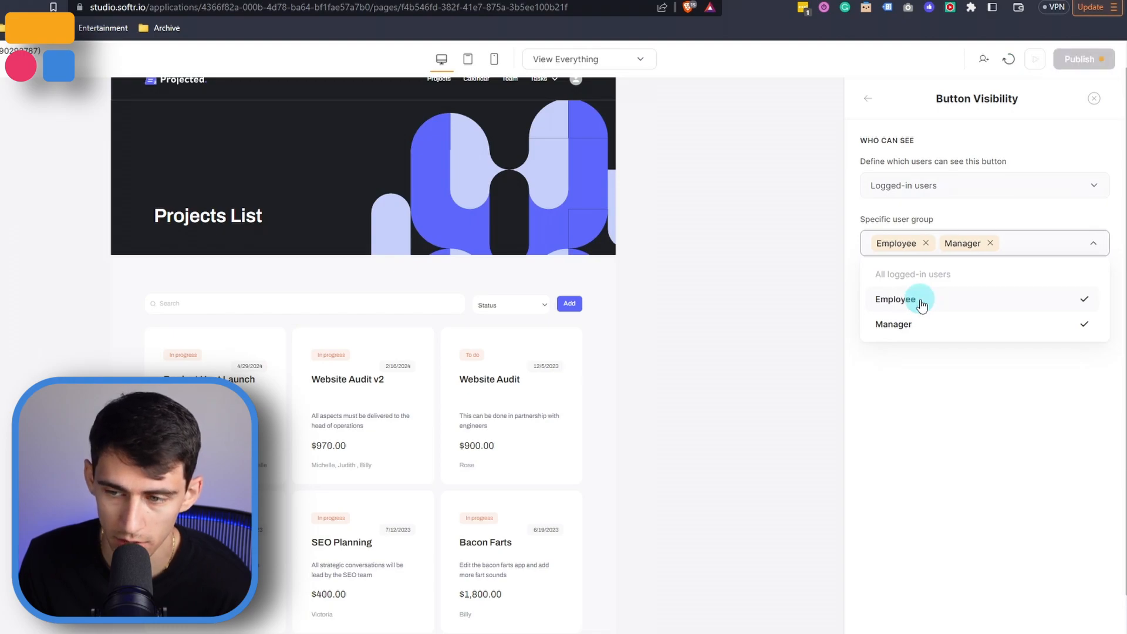
{"action": "left_click", "coordinate": [989, 243]}
{"action": "left_click", "coordinate": [916, 340]}
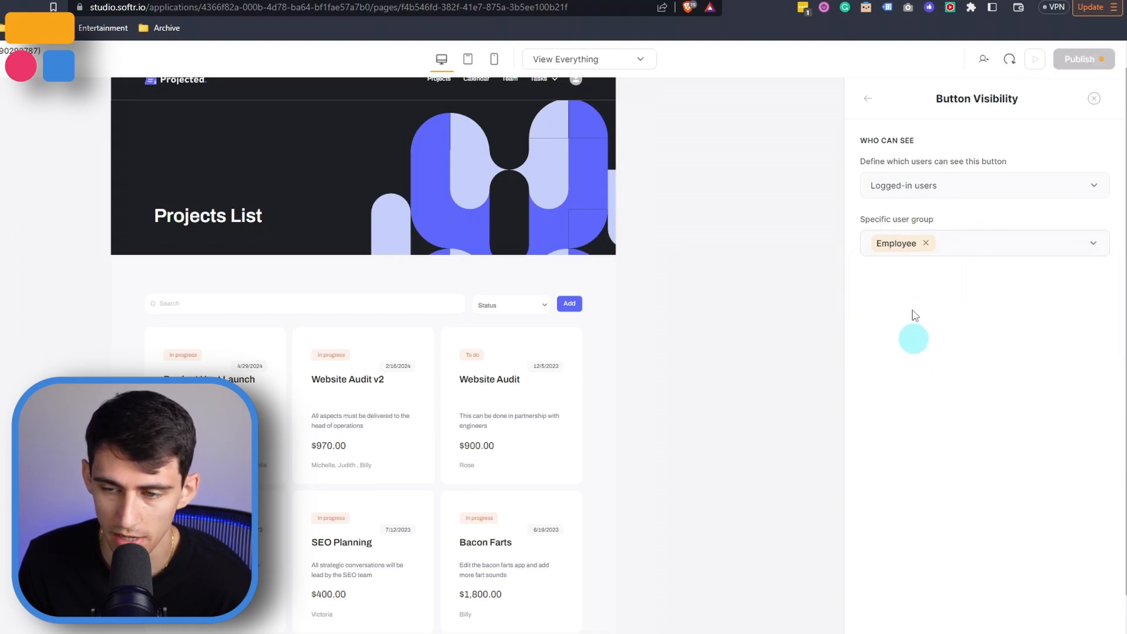
{"action": "left_click", "coordinate": [983, 247]}
{"action": "left_click", "coordinate": [924, 243]}
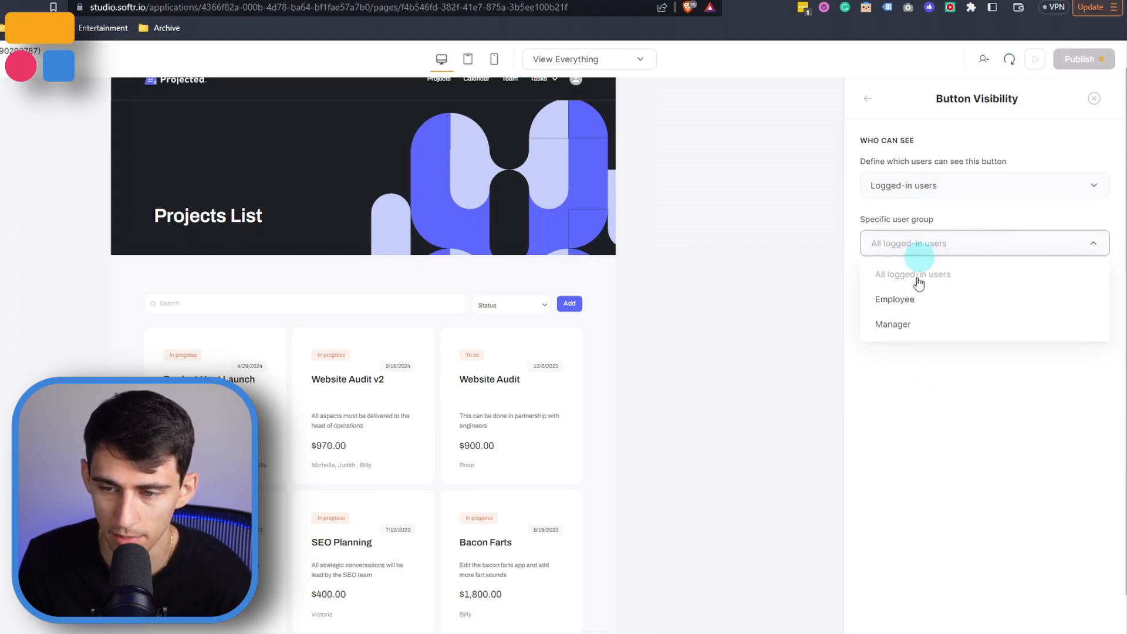
{"action": "left_click", "coordinate": [897, 322]}
{"action": "left_click", "coordinate": [800, 338]}
{"action": "scroll", "coordinate": [225, 378], "scroll_direction": "down", "scroll_amount": 1}
{"action": "left_click", "coordinate": [225, 379]}
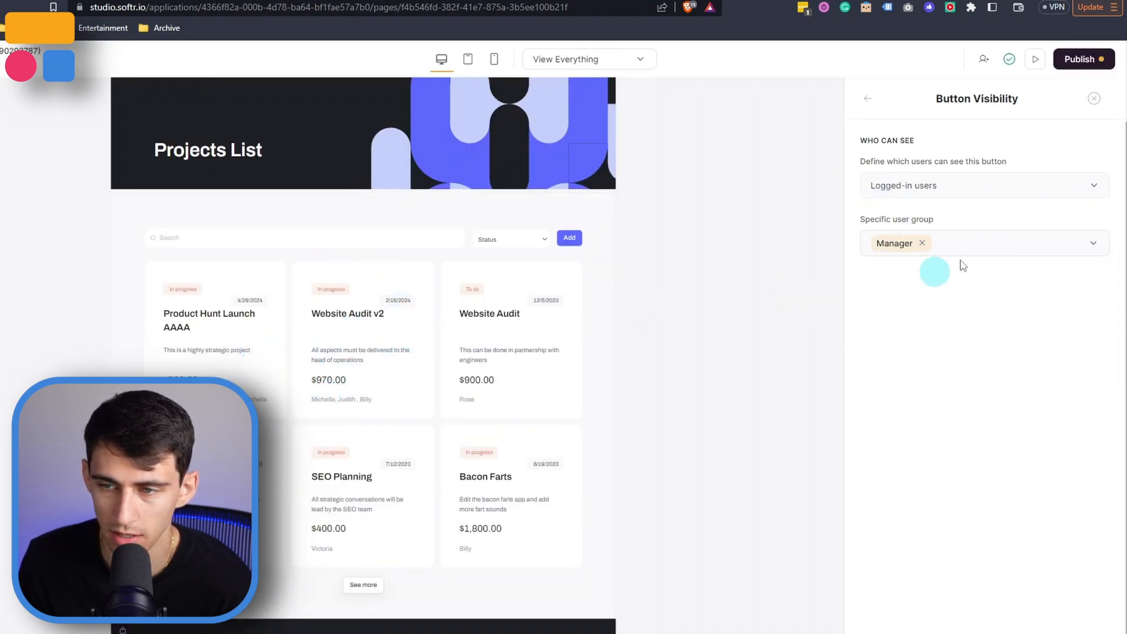
Add an Edit record item button to the project list
{"action": "left_click", "coordinate": [867, 98]}
{"action": "left_click", "coordinate": [907, 351]}
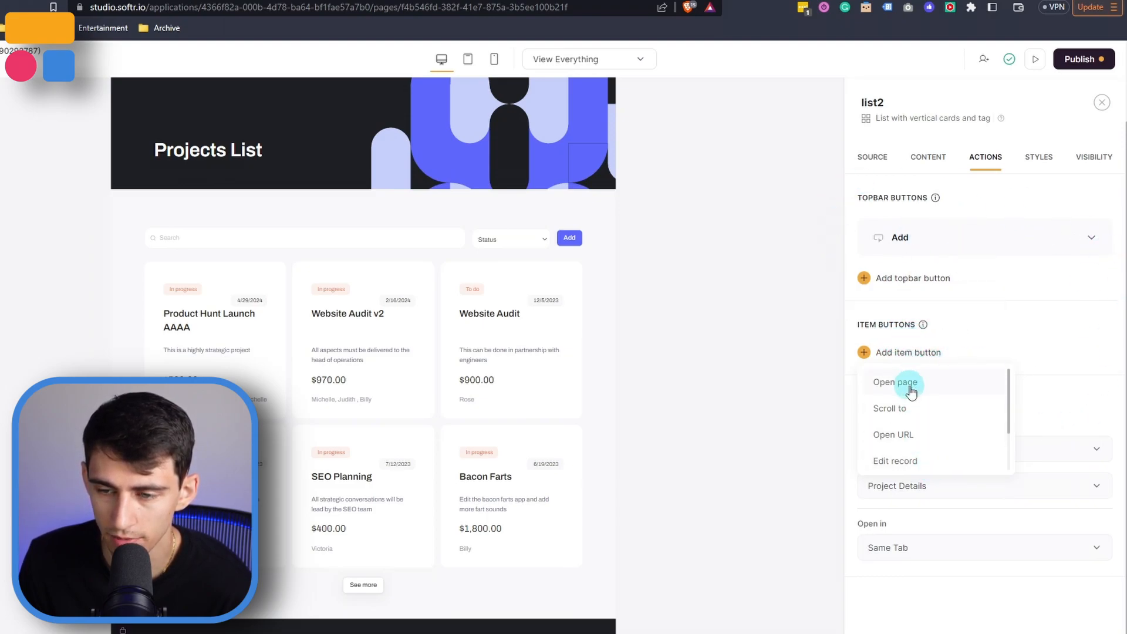
{"action": "scroll", "coordinate": [909, 415], "scroll_direction": "down", "scroll_amount": 2}
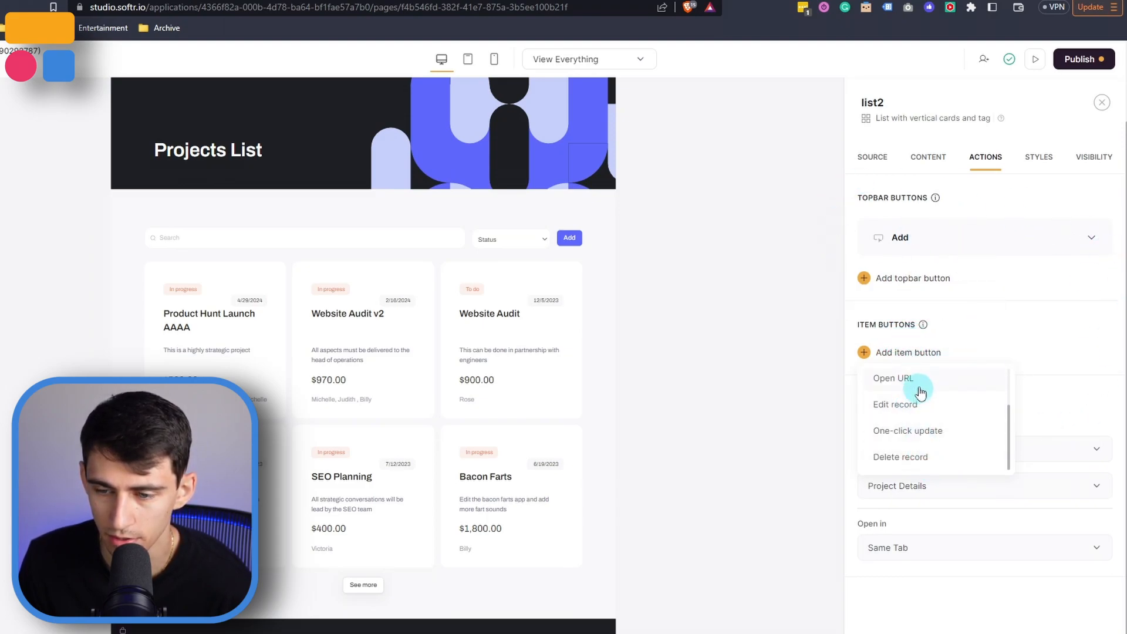
{"action": "left_click", "coordinate": [911, 406]}
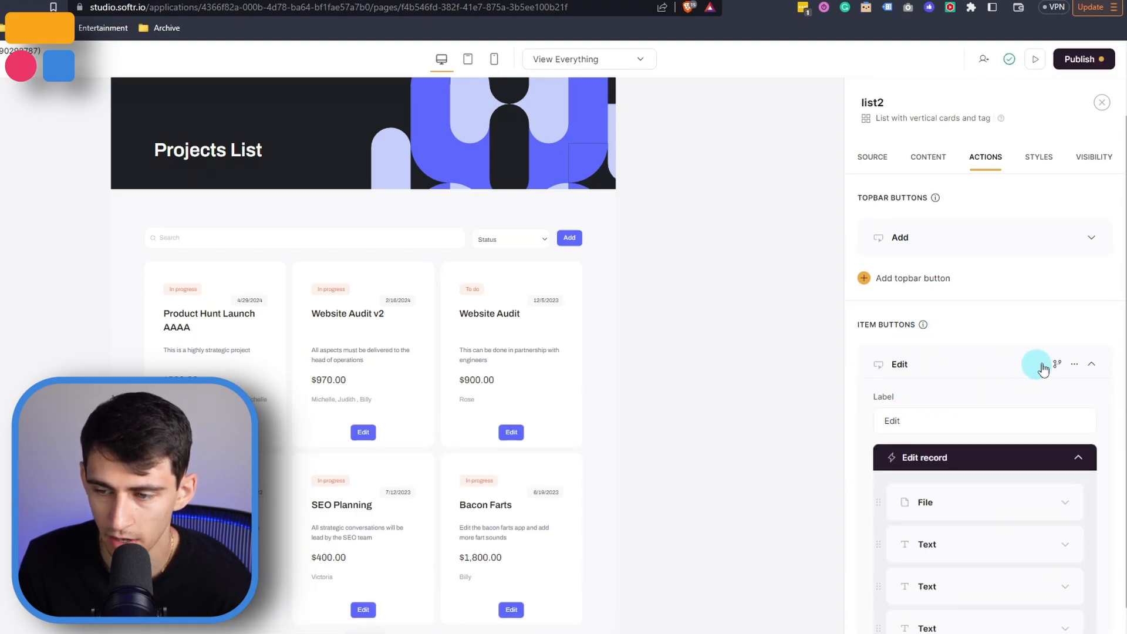
Open the Edit button's visibility settings and add a record condition on the Status field
{"action": "left_click", "coordinate": [1057, 365]}
{"action": "left_click", "coordinate": [918, 251]}
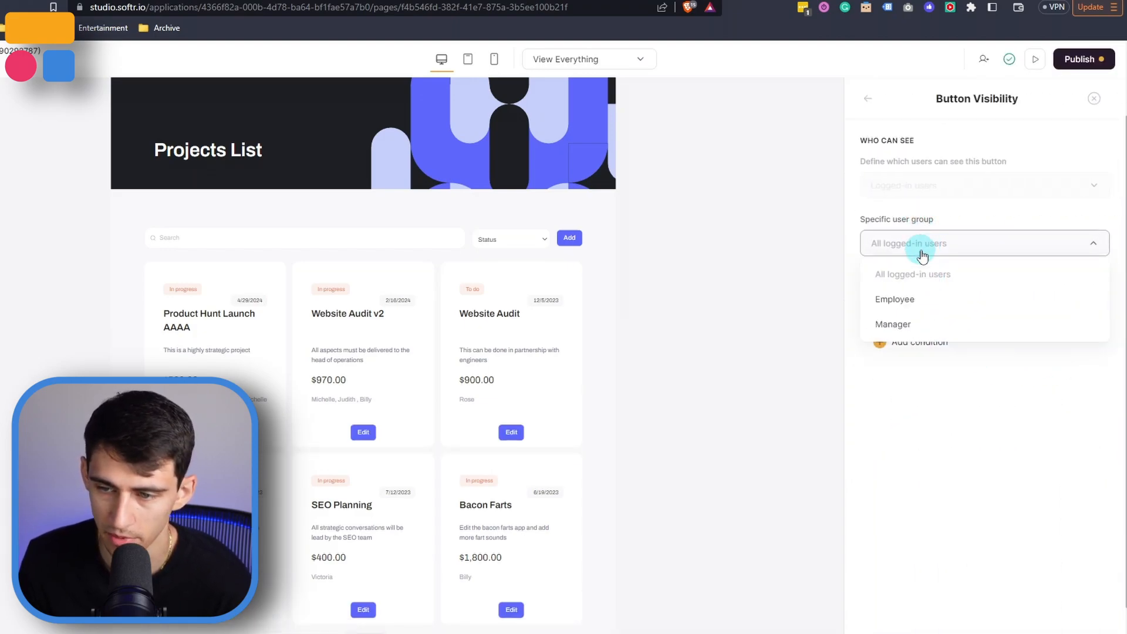
{"action": "left_click", "coordinate": [905, 249]}
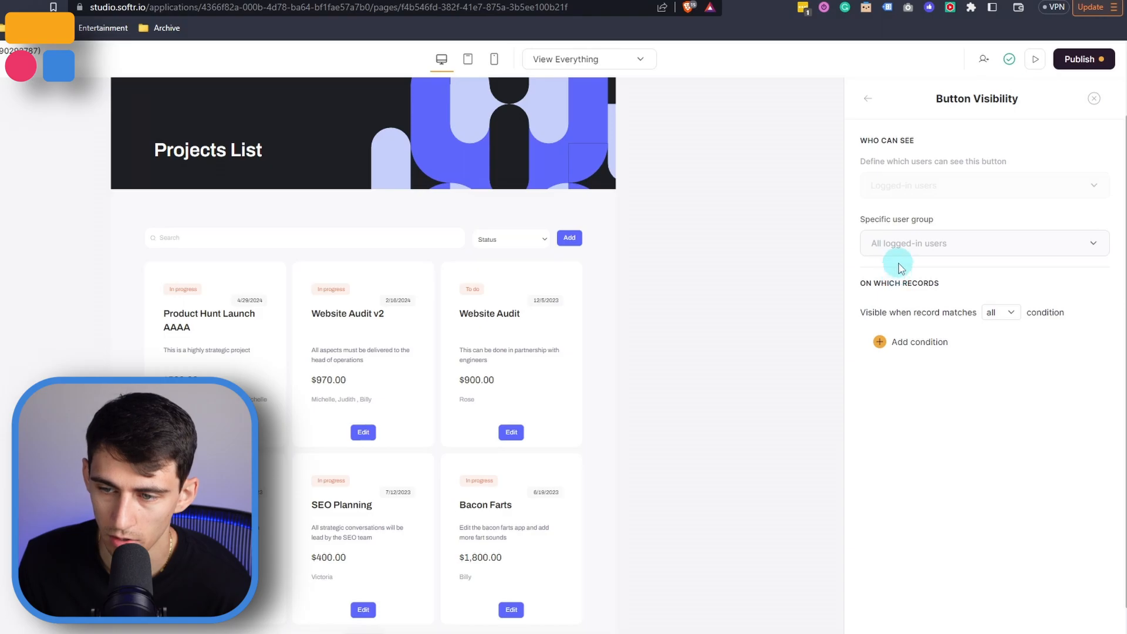
{"action": "left_click", "coordinate": [932, 249]}
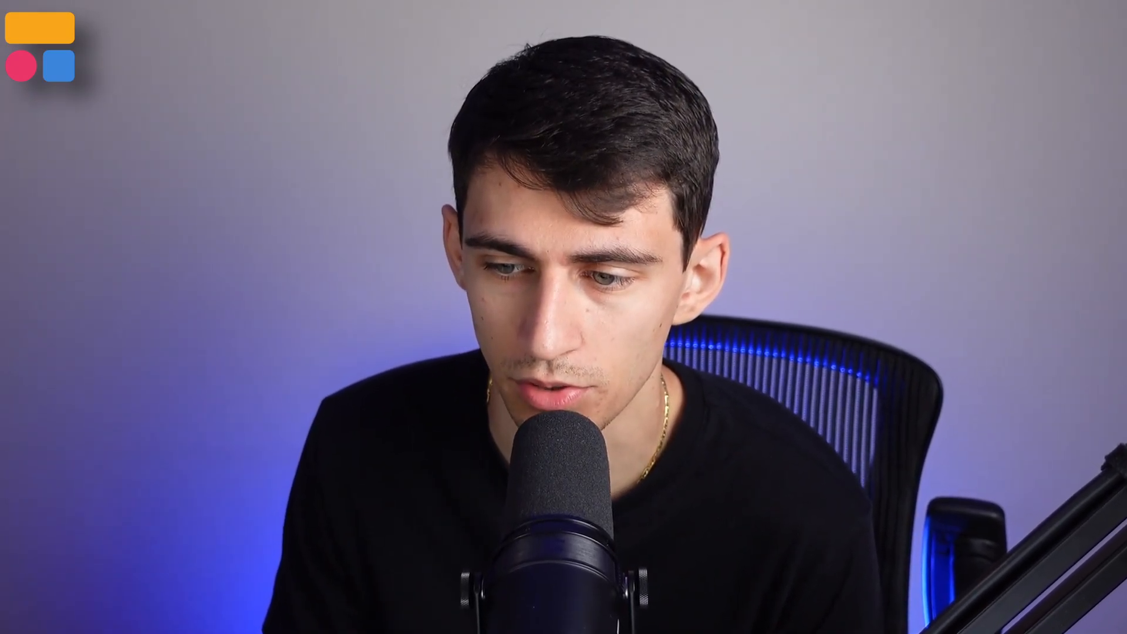
{"action": "left_click", "coordinate": [960, 379]}
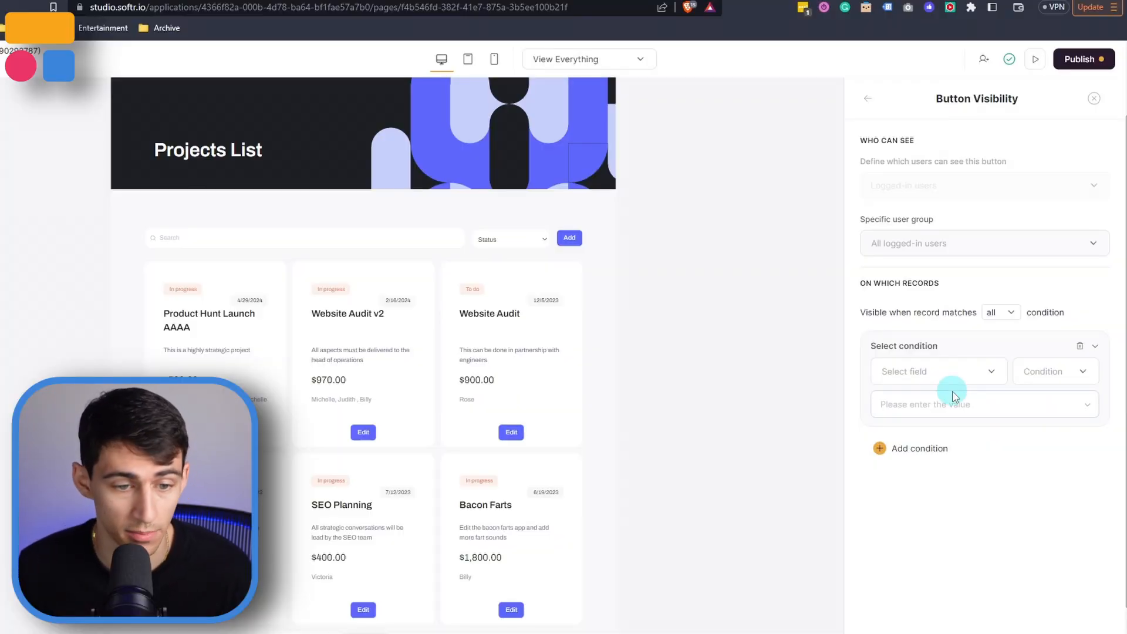
{"action": "left_click", "coordinate": [995, 401]}
{"action": "left_click", "coordinate": [906, 375]}
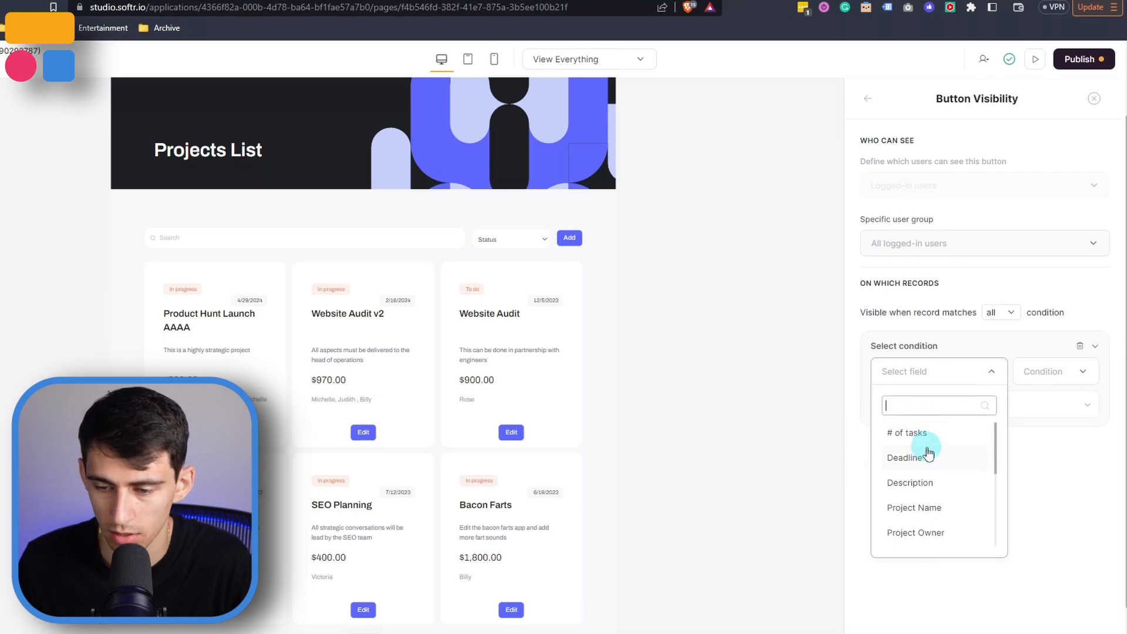
{"action": "scroll", "coordinate": [923, 493], "scroll_direction": "down", "scroll_amount": 5}
{"action": "scroll", "coordinate": [926, 498], "scroll_direction": "up", "scroll_amount": 2}
{"action": "left_click", "coordinate": [919, 499]}
Set the condition to Status is one of To do and In progress
{"action": "left_click", "coordinate": [1049, 372]}
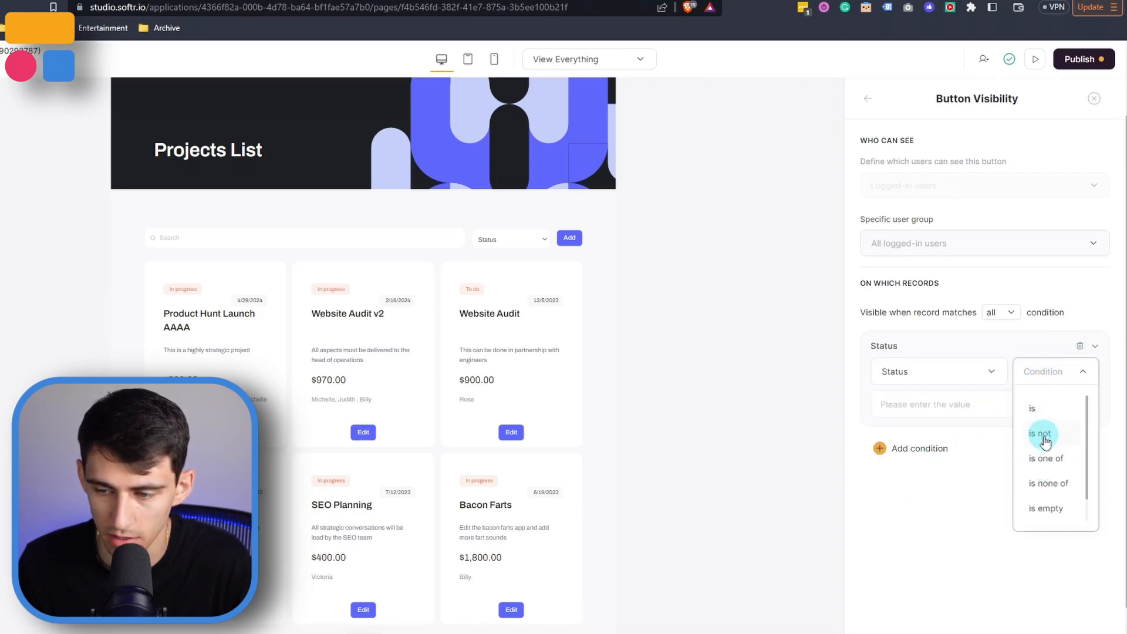
{"action": "left_click", "coordinate": [1041, 461]}
{"action": "left_click", "coordinate": [1068, 408]}
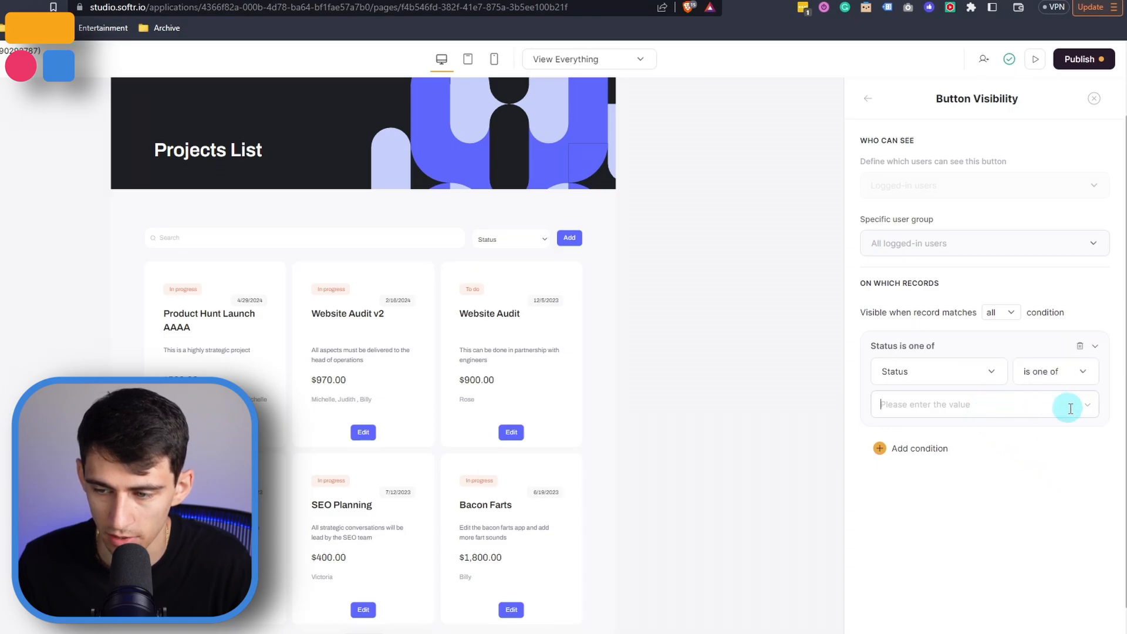
{"action": "left_click", "coordinate": [1085, 412]}
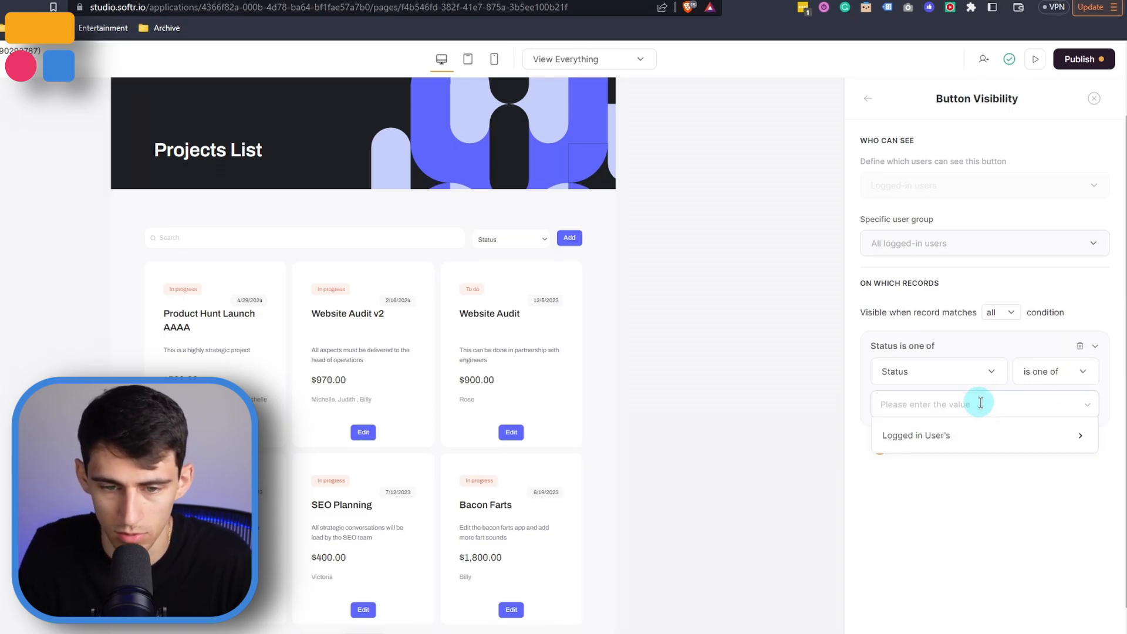
{"action": "key", "text": "Return"}
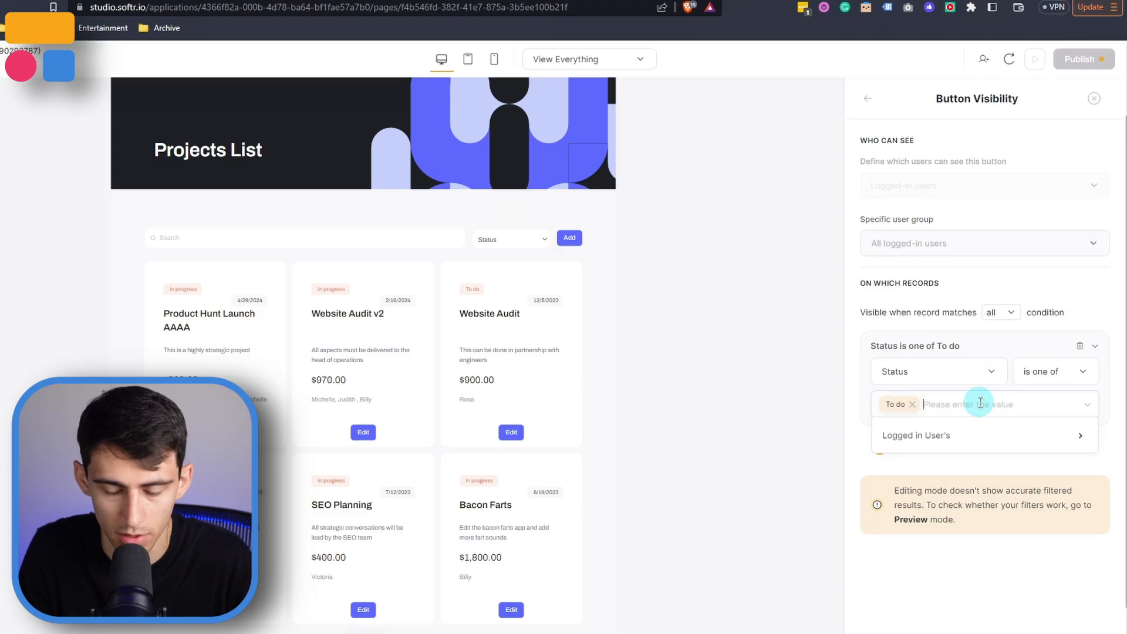
{"action": "type", "text": "In progress"}
{"action": "key", "text": "Return"}
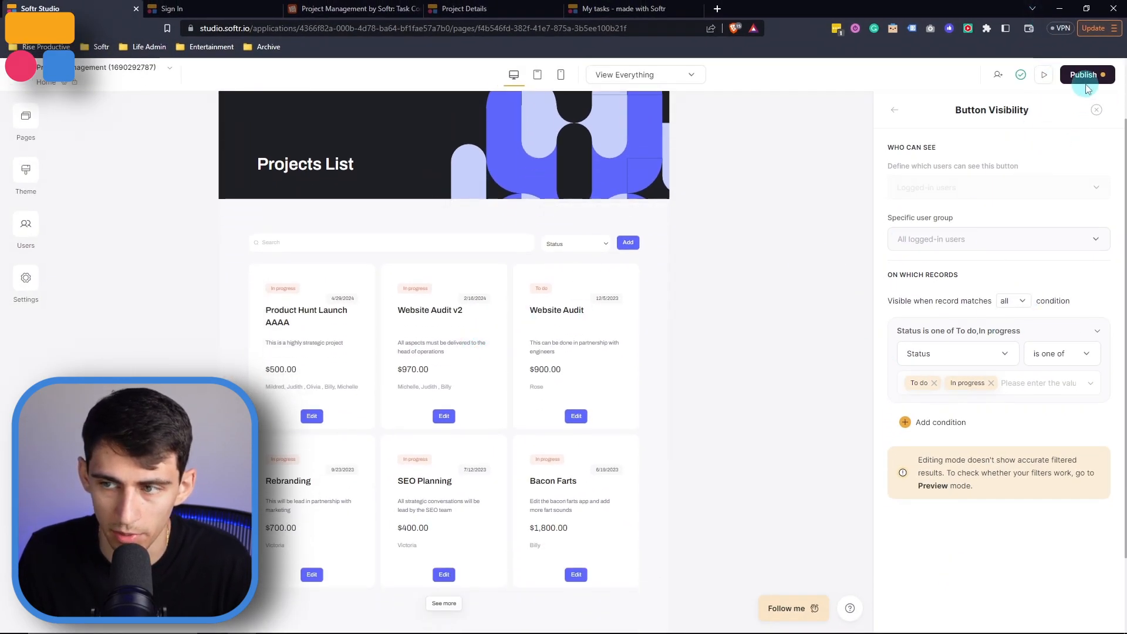
Publish the app and open the live site
{"action": "left_click", "coordinate": [1086, 76]}
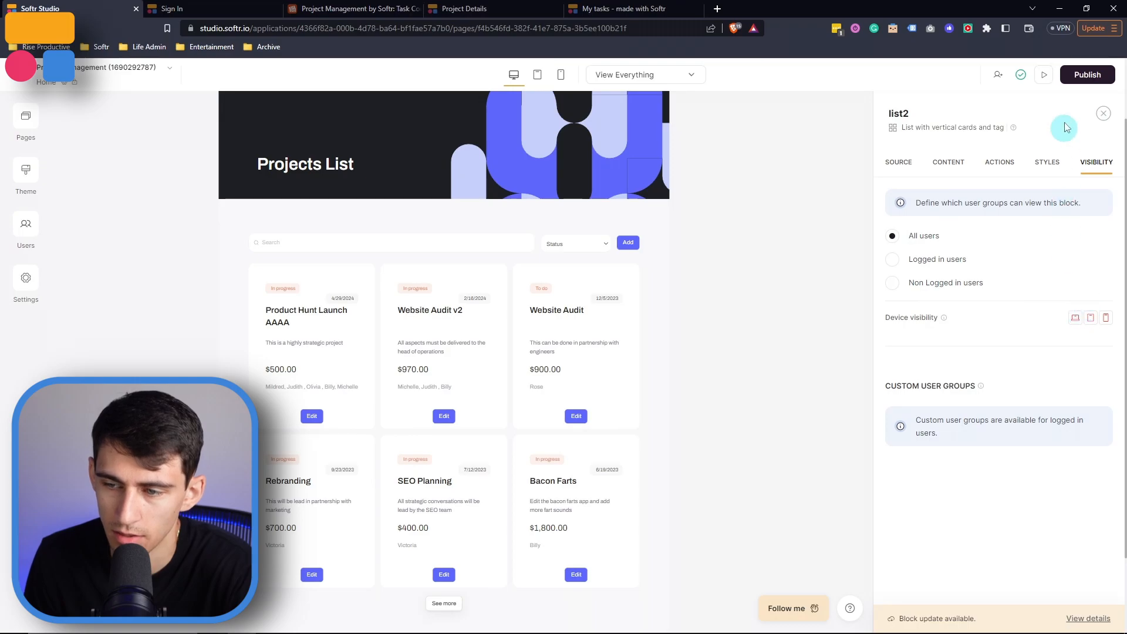
{"action": "left_click", "coordinate": [1043, 75]}
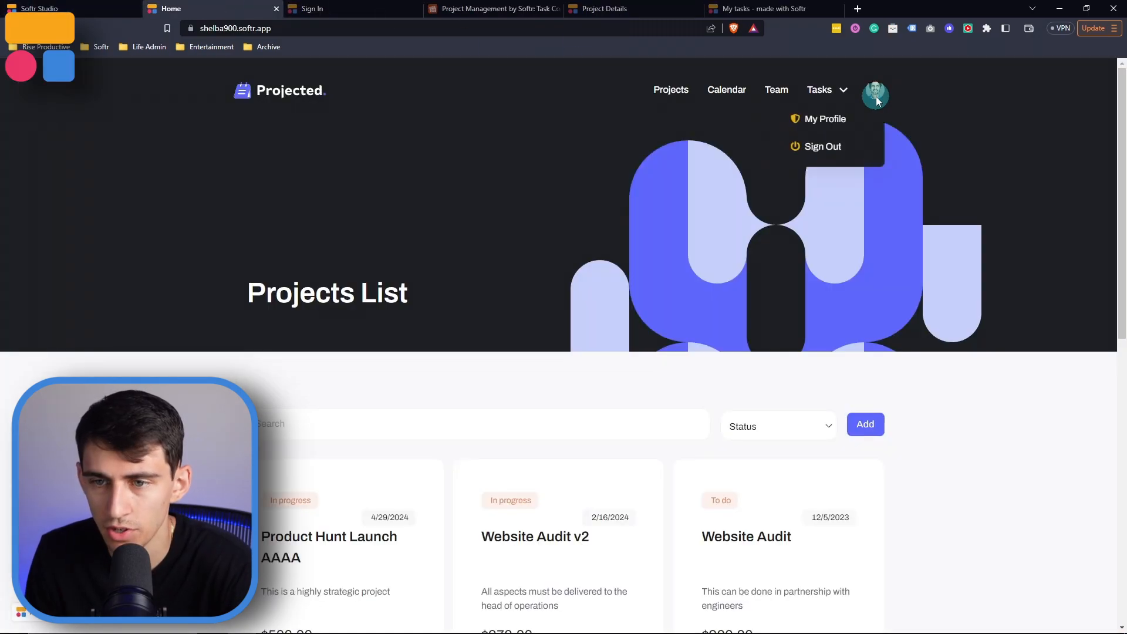
Review the project cards' Edit buttons and the Add dialog on the live site
{"action": "scroll", "coordinate": [409, 177], "scroll_direction": "down", "scroll_amount": 2}
{"action": "scroll", "coordinate": [689, 197], "scroll_direction": "down", "scroll_amount": 3}
{"action": "scroll", "coordinate": [753, 227], "scroll_direction": "up", "scroll_amount": 2}
{"action": "scroll", "coordinate": [696, 214], "scroll_direction": "down", "scroll_amount": 1}
{"action": "scroll", "coordinate": [825, 244], "scroll_direction": "down", "scroll_amount": 1}
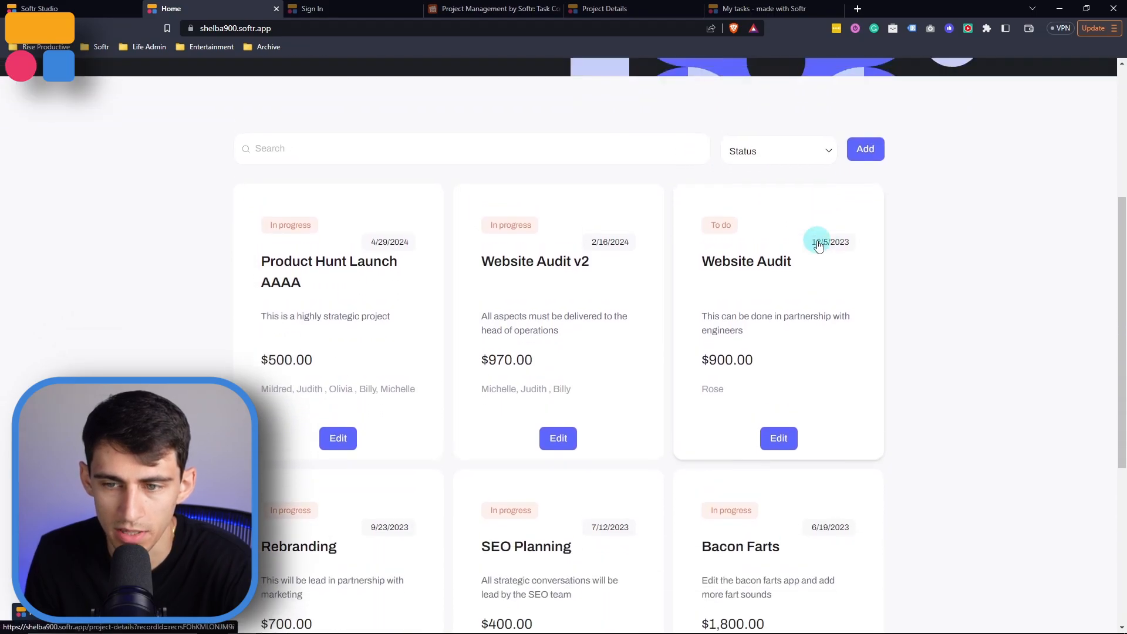
{"action": "scroll", "coordinate": [815, 194], "scroll_direction": "up", "scroll_amount": 3}
{"action": "left_click", "coordinate": [865, 305]}
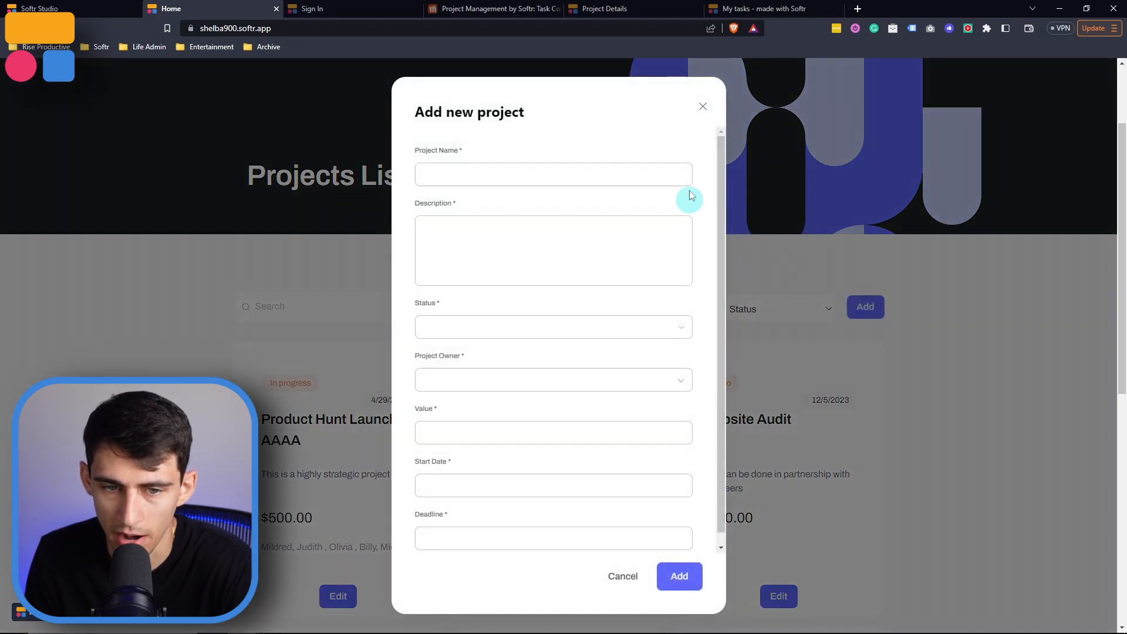
{"action": "left_click", "coordinate": [702, 106]}
{"action": "scroll", "coordinate": [606, 340], "scroll_direction": "down", "scroll_amount": 5}
{"action": "scroll", "coordinate": [755, 320], "scroll_direction": "down", "scroll_amount": 4}
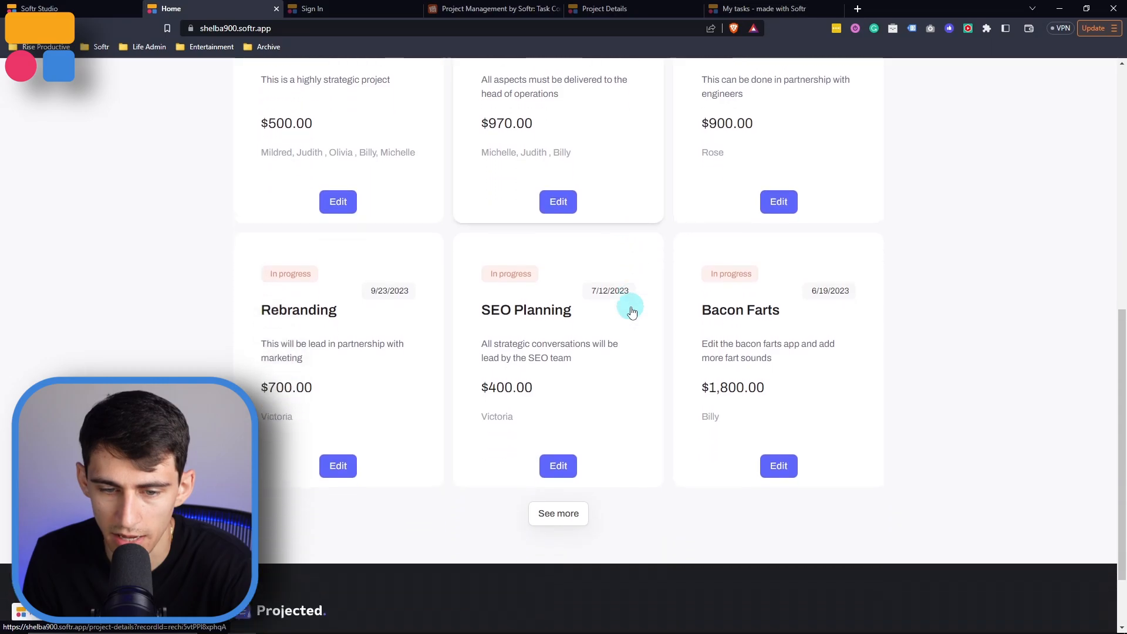
{"action": "scroll", "coordinate": [568, 448], "scroll_direction": "up", "scroll_amount": 9}
{"action": "left_click", "coordinate": [764, 355]}
{"action": "left_click", "coordinate": [669, 363]}
Remove To do from the Edit button's Status visibility condition, leaving only In progress
{"action": "left_click", "coordinate": [97, 6]}
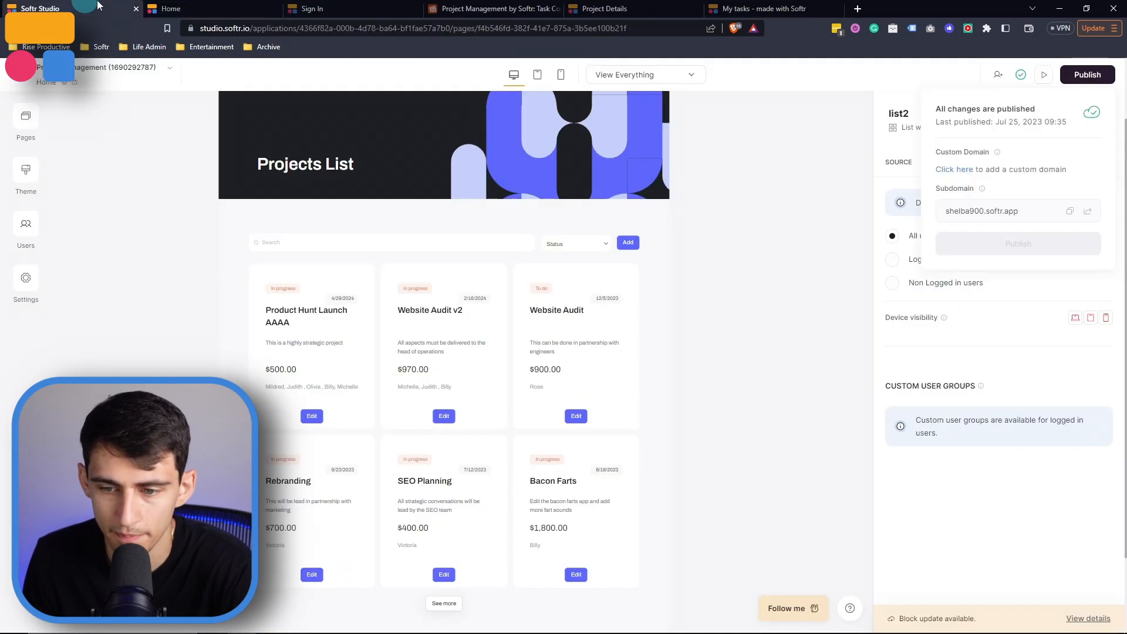
{"action": "left_click", "coordinate": [950, 322]}
{"action": "left_click", "coordinate": [998, 162]}
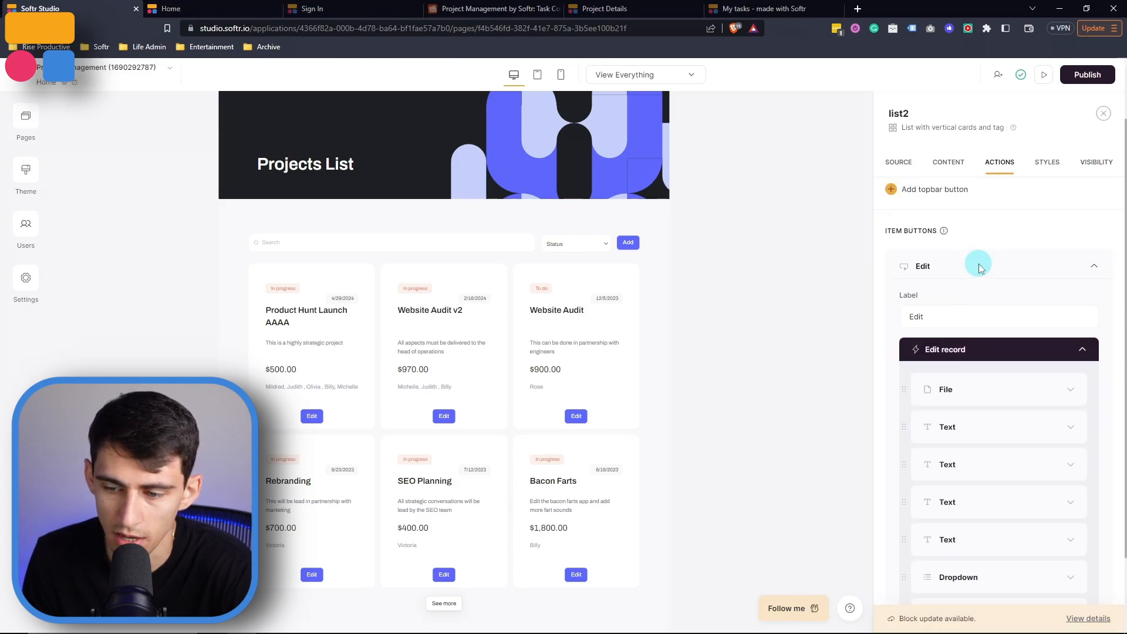
{"action": "left_click", "coordinate": [1062, 290]}
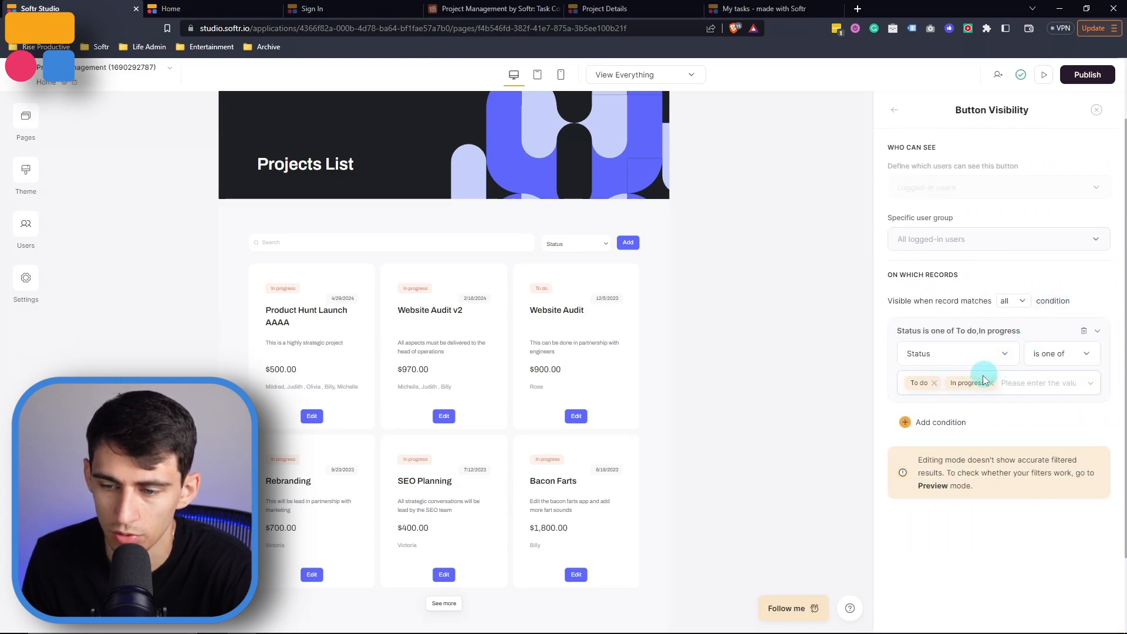
{"action": "left_click", "coordinate": [934, 383]}
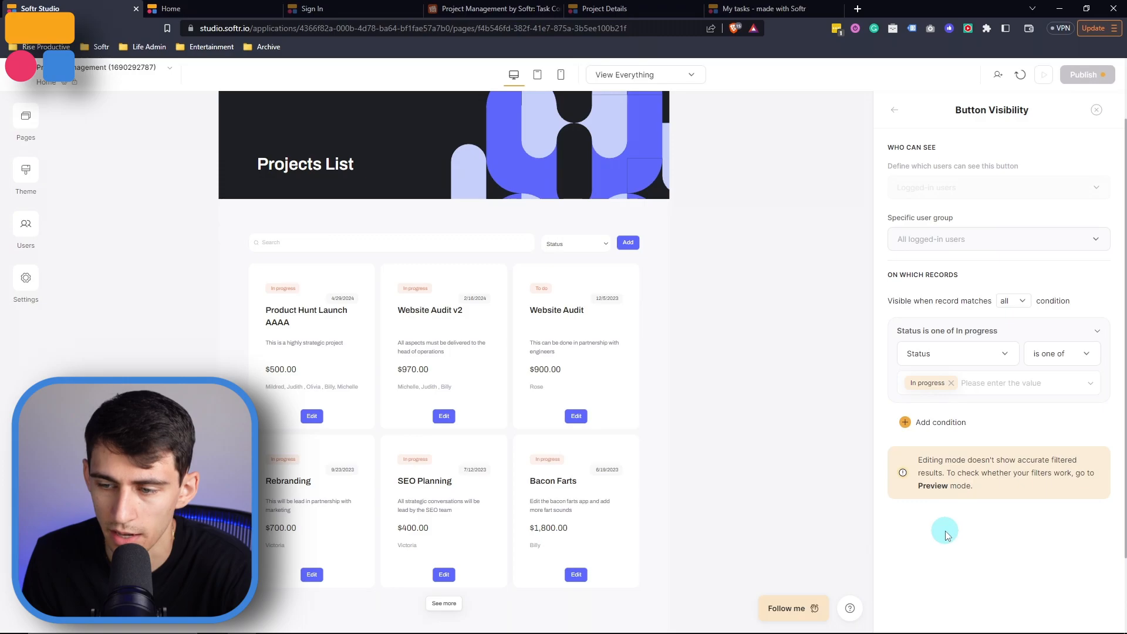
Publish the changes and switch to the Team table in the Airtable base
{"action": "left_click", "coordinate": [1087, 75]}
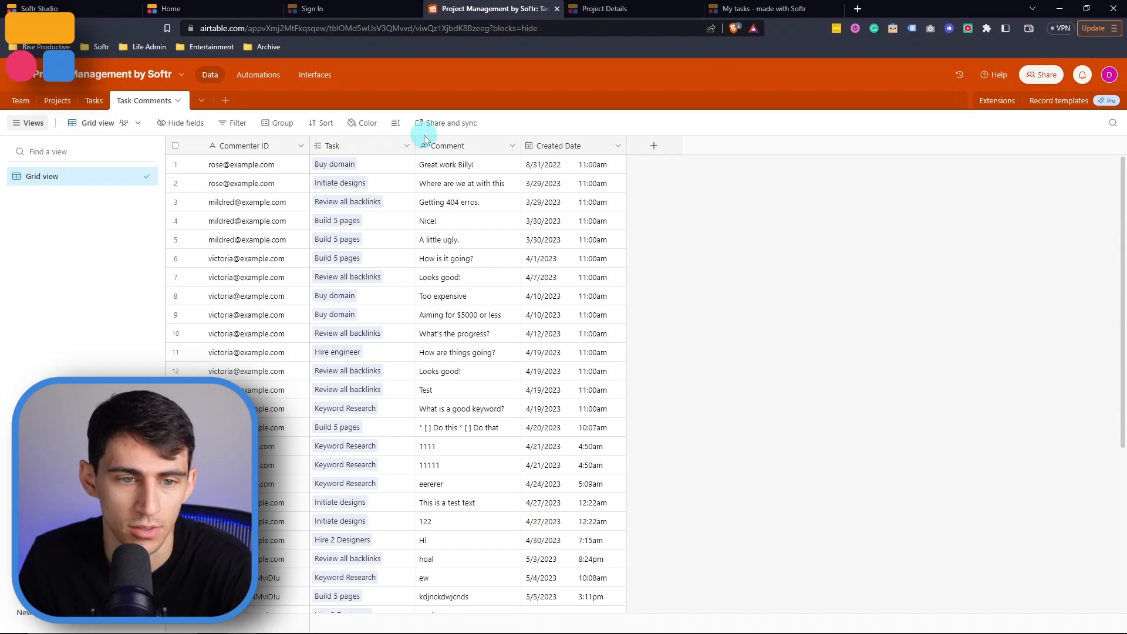
{"action": "left_click", "coordinate": [21, 101]}
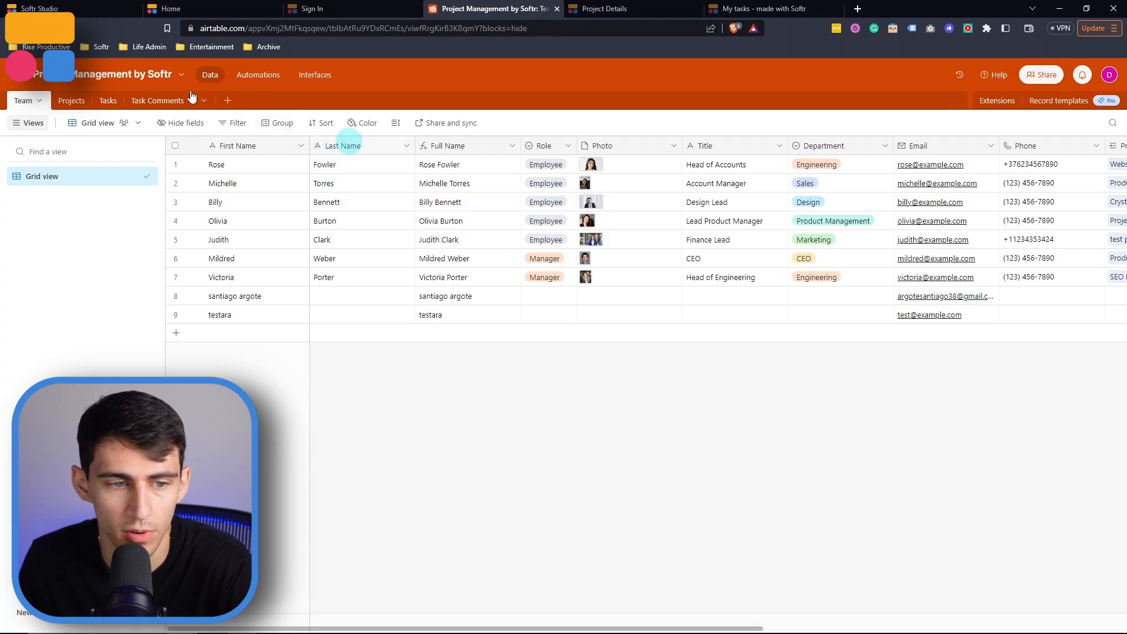
Generate a magic link for the last user in the Users list
{"action": "left_click", "coordinate": [3, 7]}
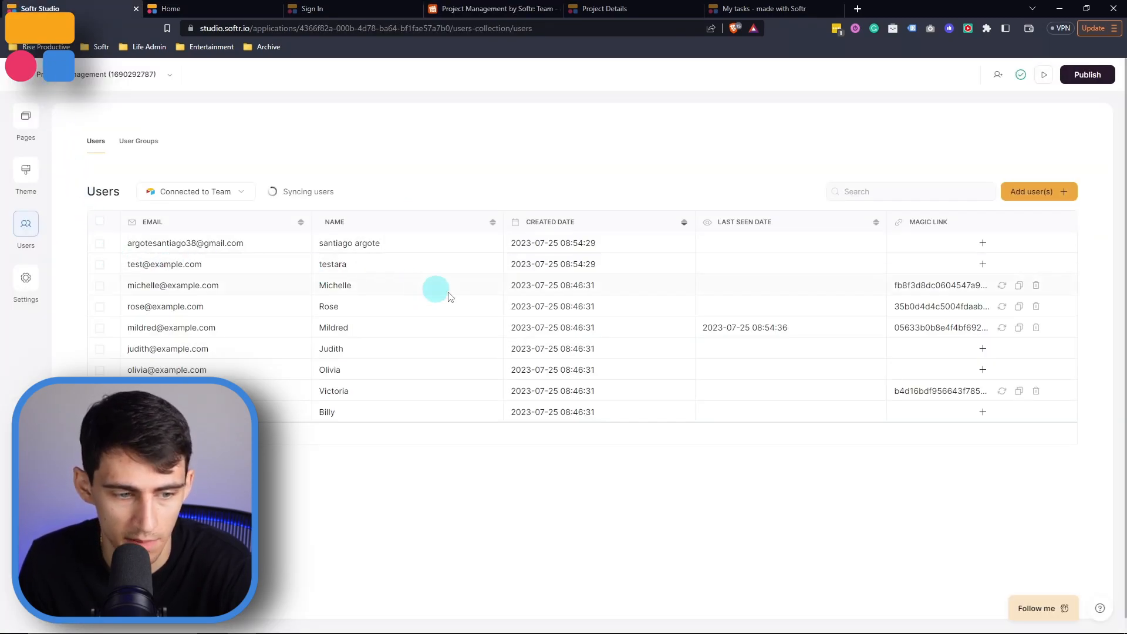
{"action": "left_click", "coordinate": [975, 392]}
Review the live site's project cards and a project's details page
{"action": "left_click", "coordinate": [272, 9]}
{"action": "scroll", "coordinate": [799, 280], "scroll_direction": "down", "scroll_amount": 2}
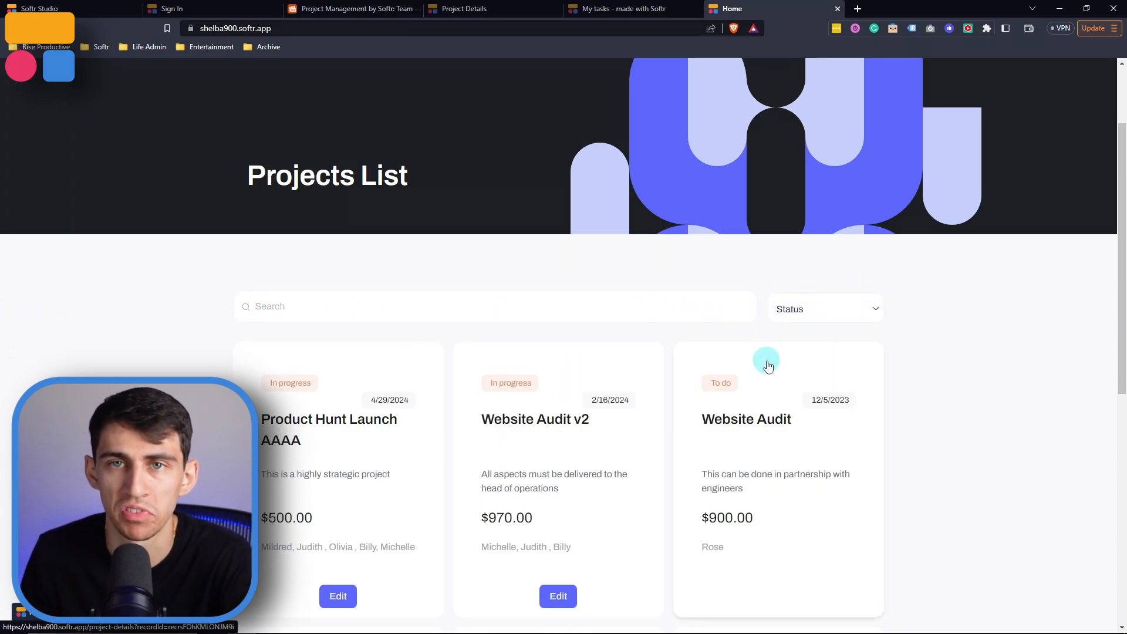
{"action": "scroll", "coordinate": [763, 320], "scroll_direction": "down", "scroll_amount": 3}
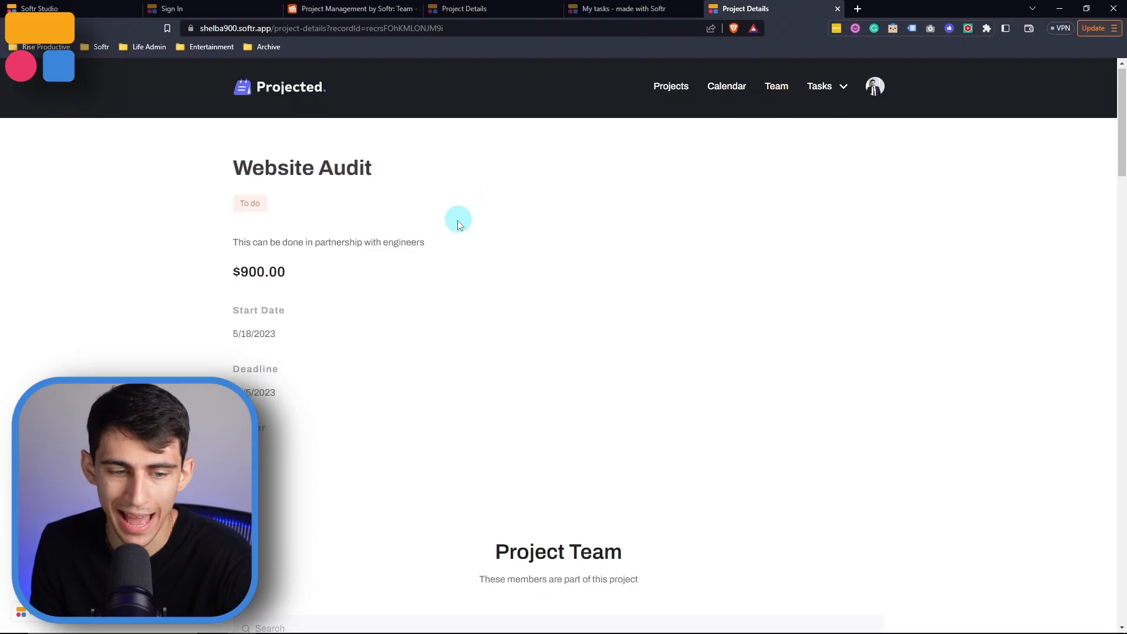
{"action": "scroll", "coordinate": [649, 327], "scroll_direction": "down", "scroll_amount": 2}
{"action": "scroll", "coordinate": [208, 284], "scroll_direction": "up", "scroll_amount": 2}
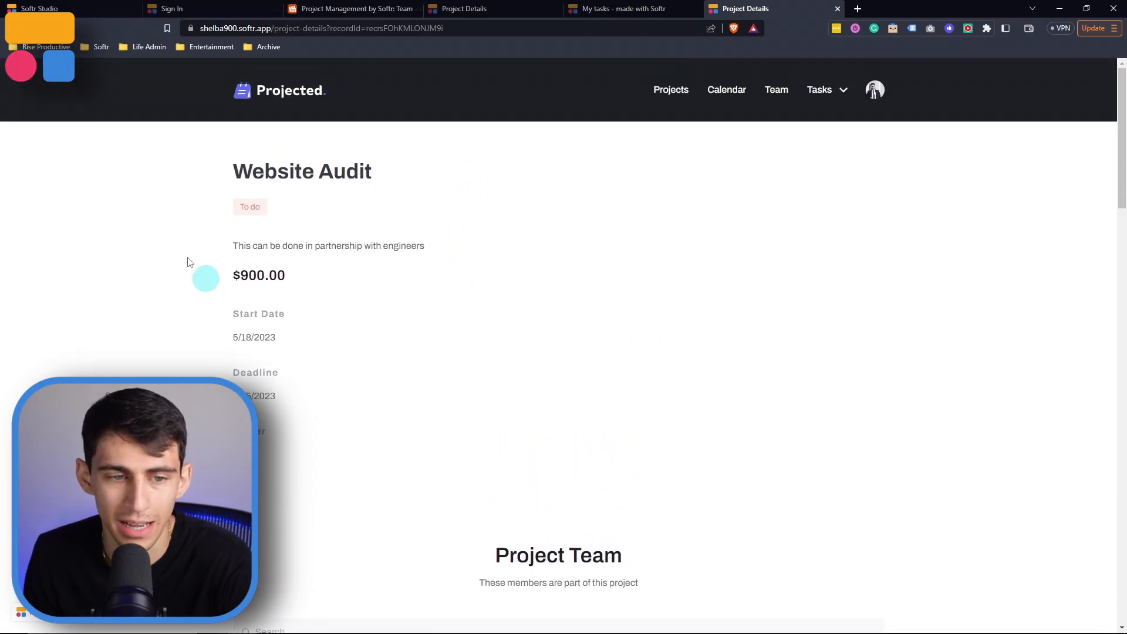
On the Task Details page, add an Edit Task button visibility condition where Project is none of Completed
{"action": "left_click", "coordinate": [40, 8]}
{"action": "left_click", "coordinate": [25, 120]}
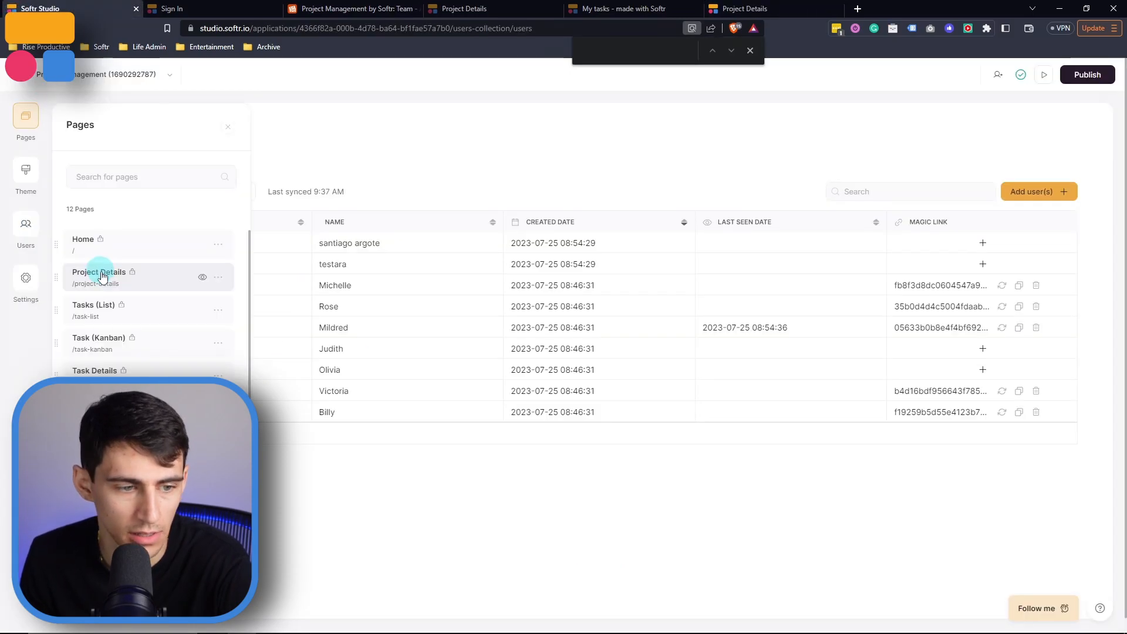
{"action": "left_click", "coordinate": [127, 369]}
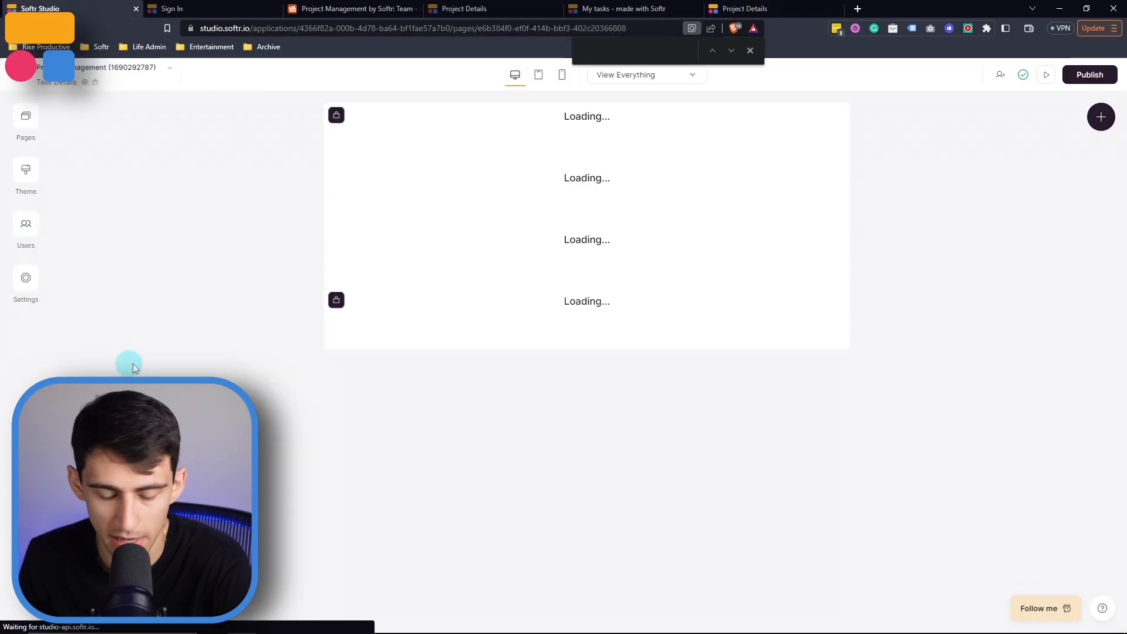
{"action": "left_click", "coordinate": [474, 339]}
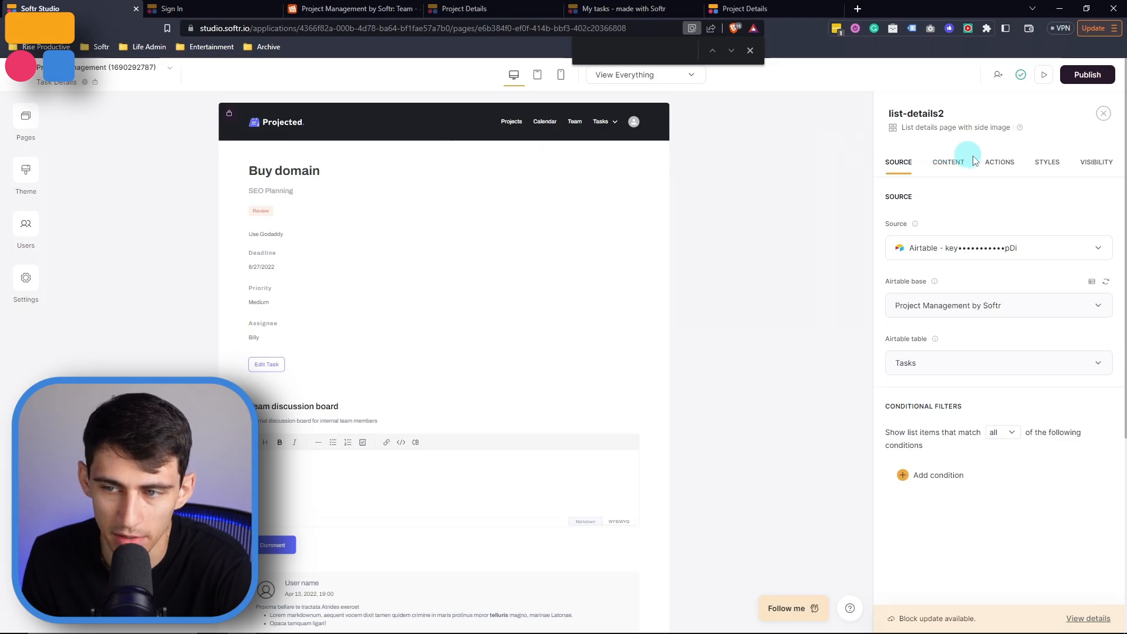
{"action": "left_click", "coordinate": [987, 164]}
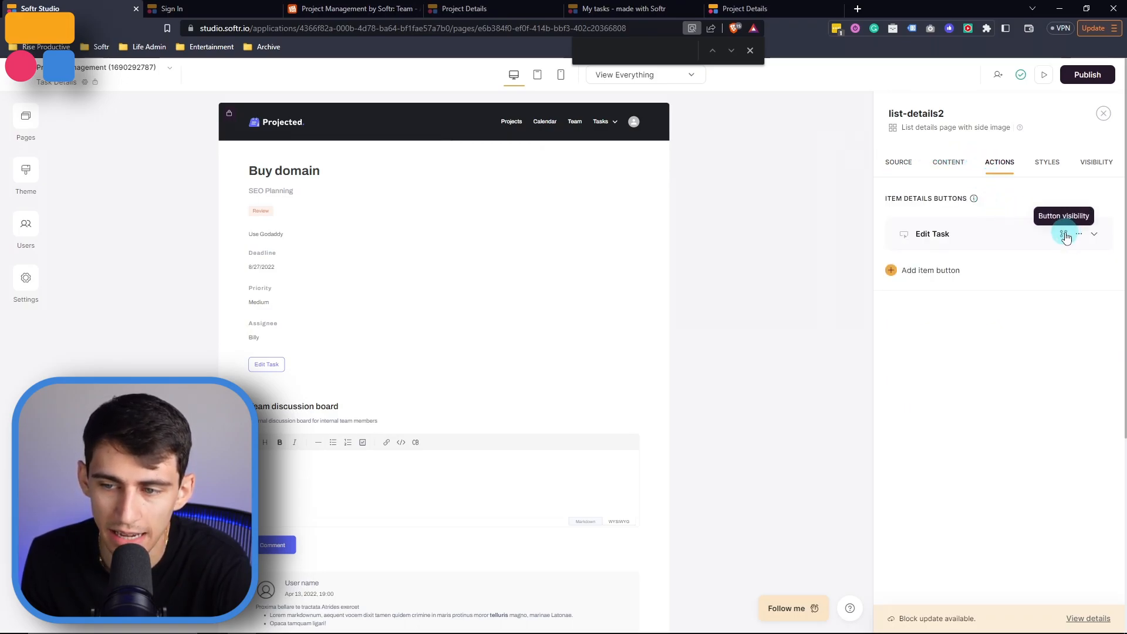
{"action": "left_click", "coordinate": [1066, 235]}
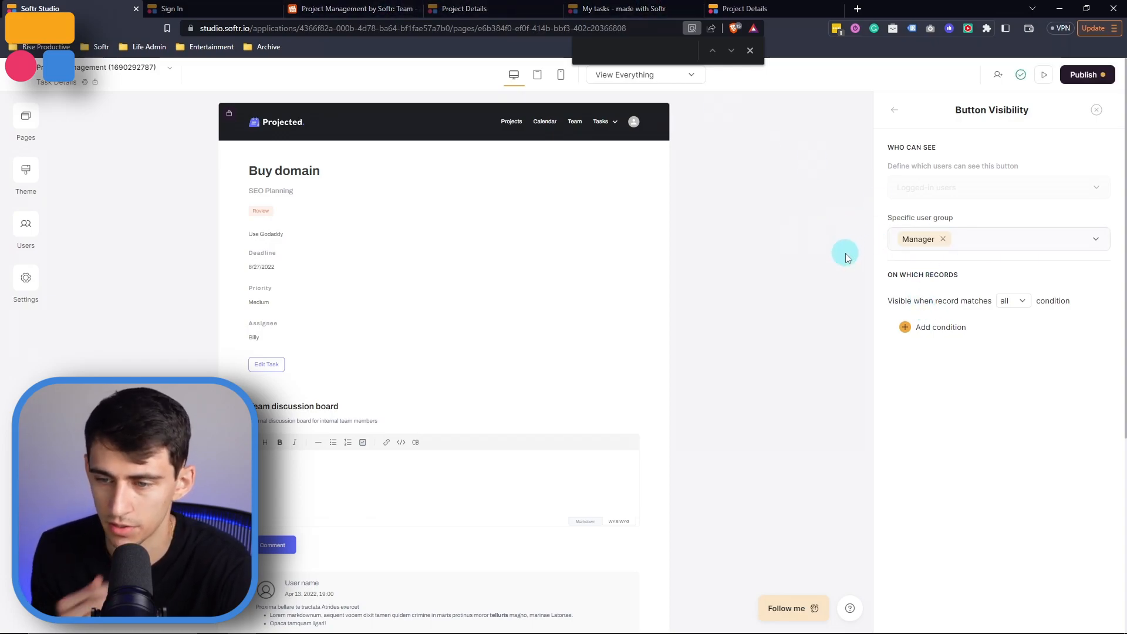
{"action": "left_click", "coordinate": [932, 327]}
{"action": "left_click", "coordinate": [953, 353]}
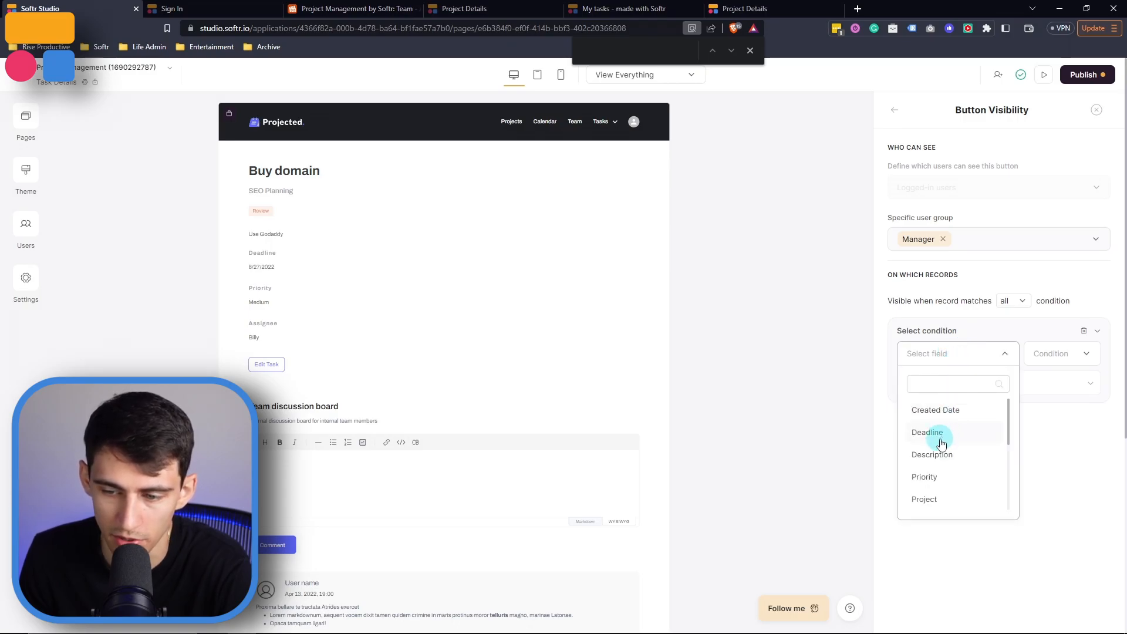
{"action": "scroll", "coordinate": [938, 502], "scroll_direction": "down", "scroll_amount": 1}
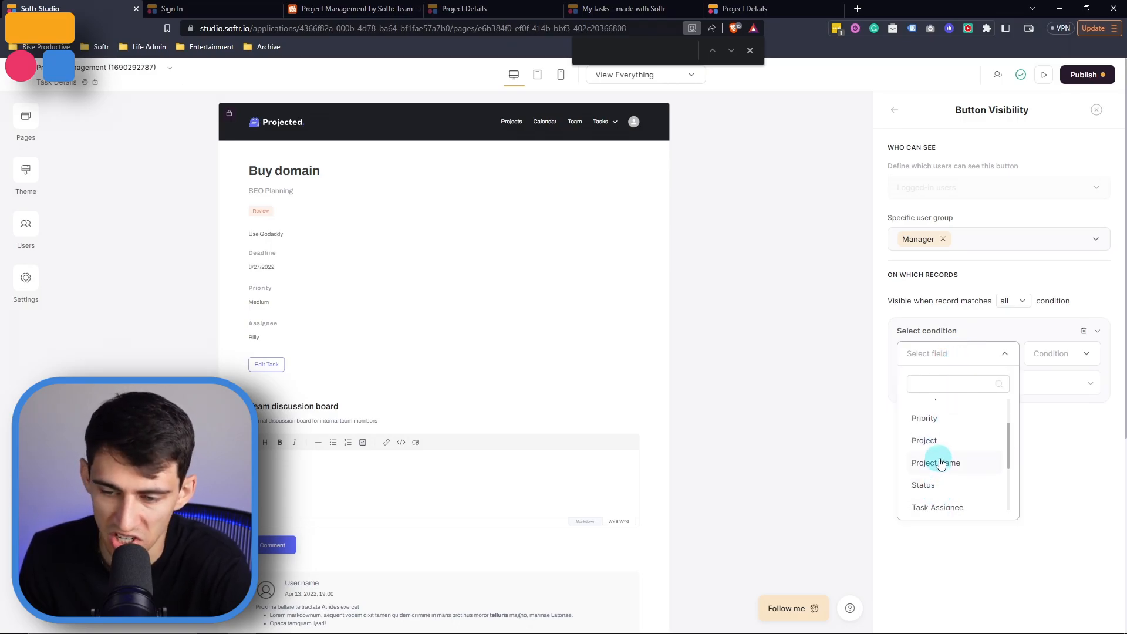
{"action": "left_click", "coordinate": [944, 449]}
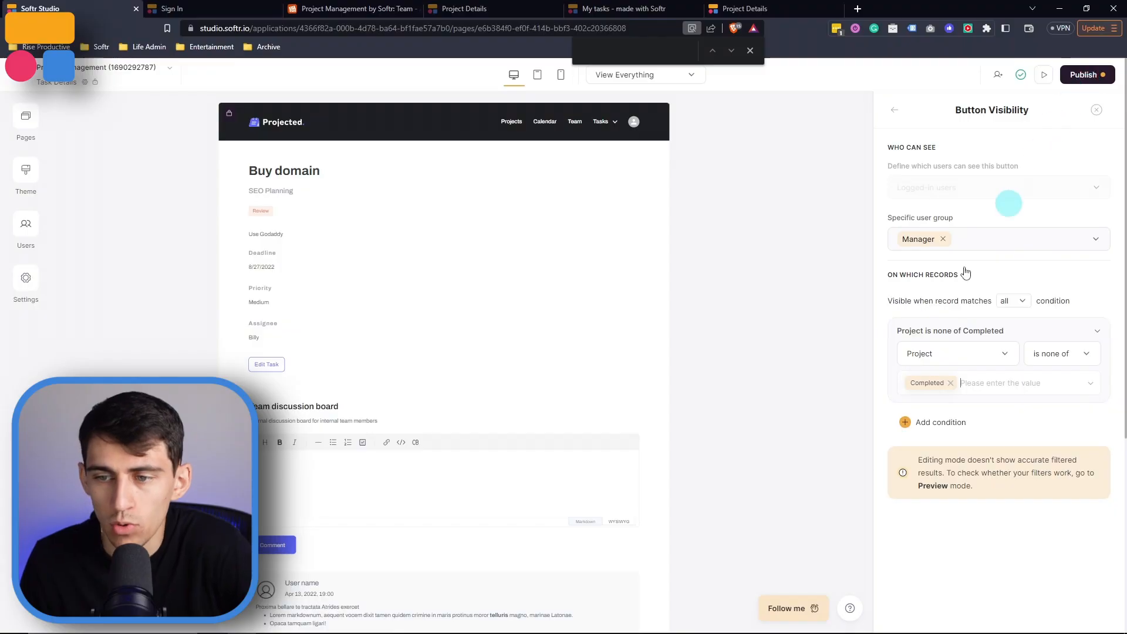
Add Employee to the Edit Task button's allowed user groups and publish the updates
{"action": "left_click", "coordinate": [980, 242]}
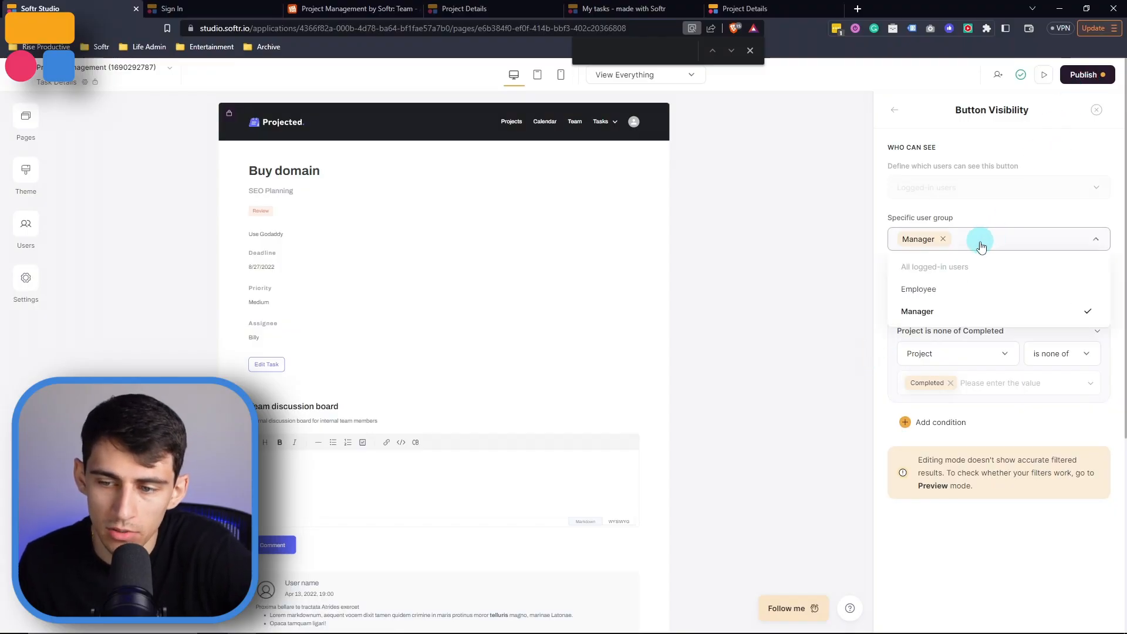
{"action": "left_click", "coordinate": [918, 290]}
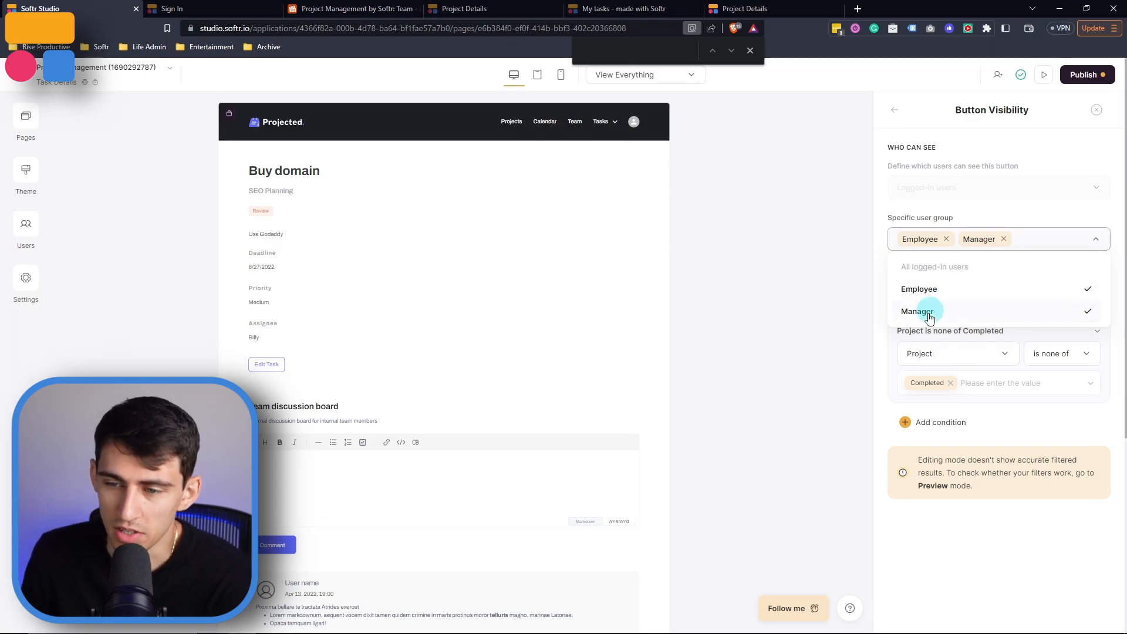
{"action": "left_click", "coordinate": [917, 216]}
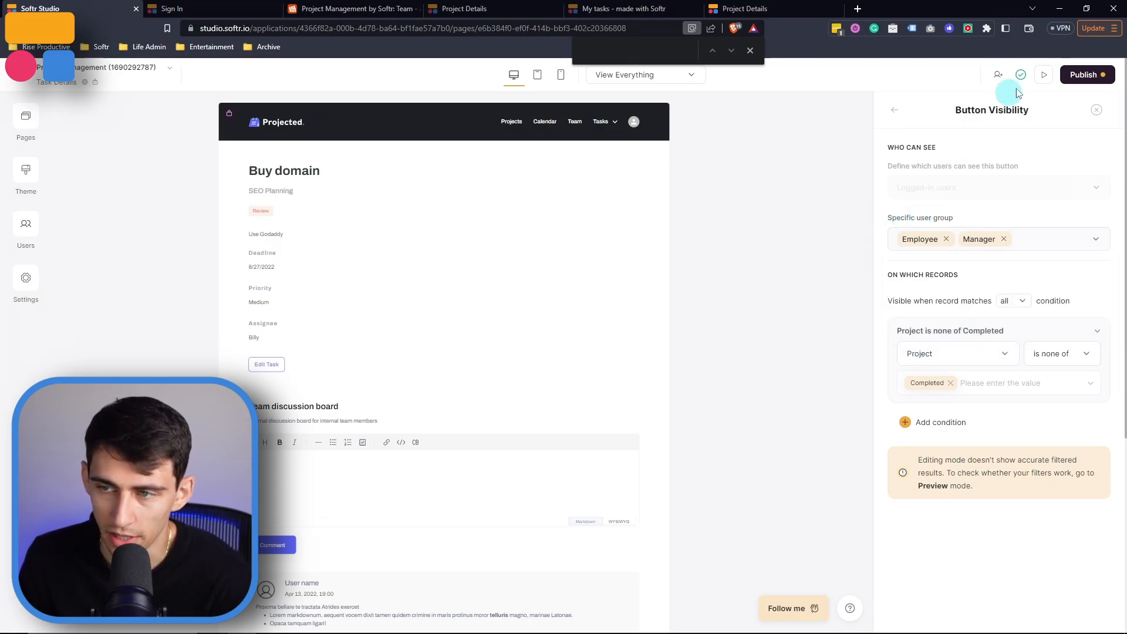
{"action": "left_click", "coordinate": [1087, 74]}
{"action": "left_click", "coordinate": [1018, 243]}
Open the drag-and-drop permissions of the My Tasks kanban board on the Task (Kanban) page
{"action": "left_click", "coordinate": [34, 120]}
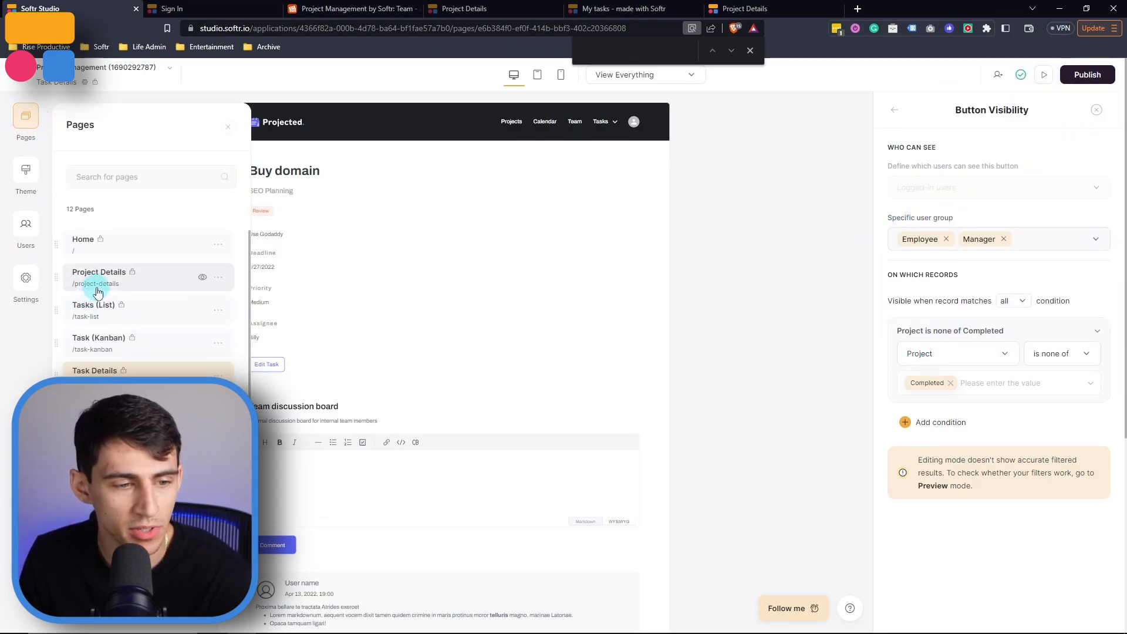
{"action": "left_click", "coordinate": [118, 348]}
{"action": "left_click", "coordinate": [645, 364]}
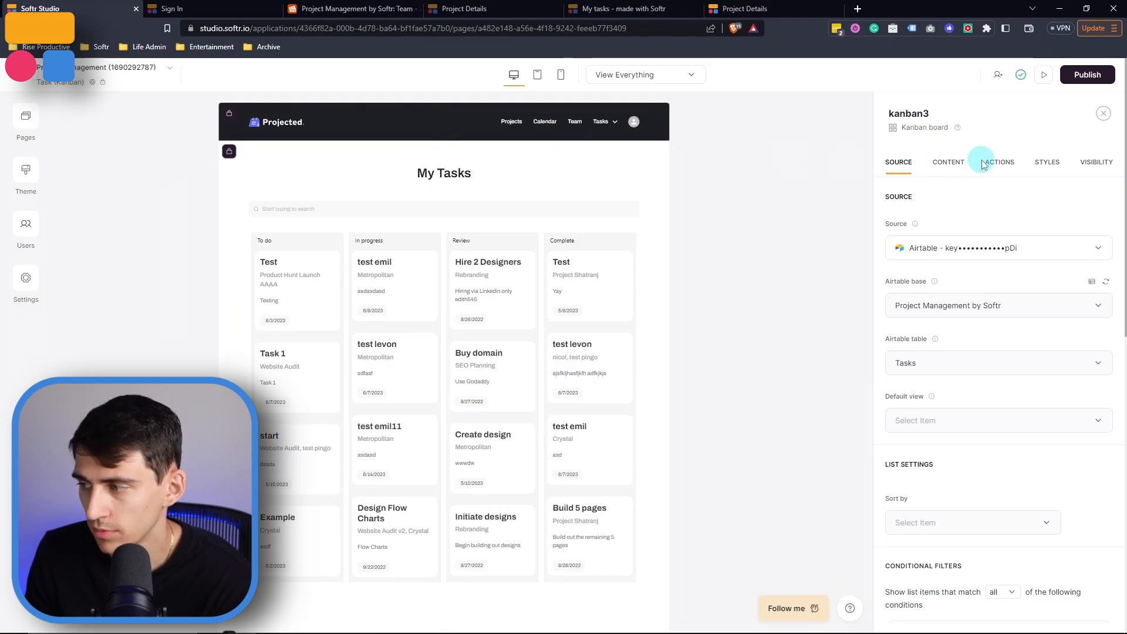
{"action": "left_click", "coordinate": [992, 162]}
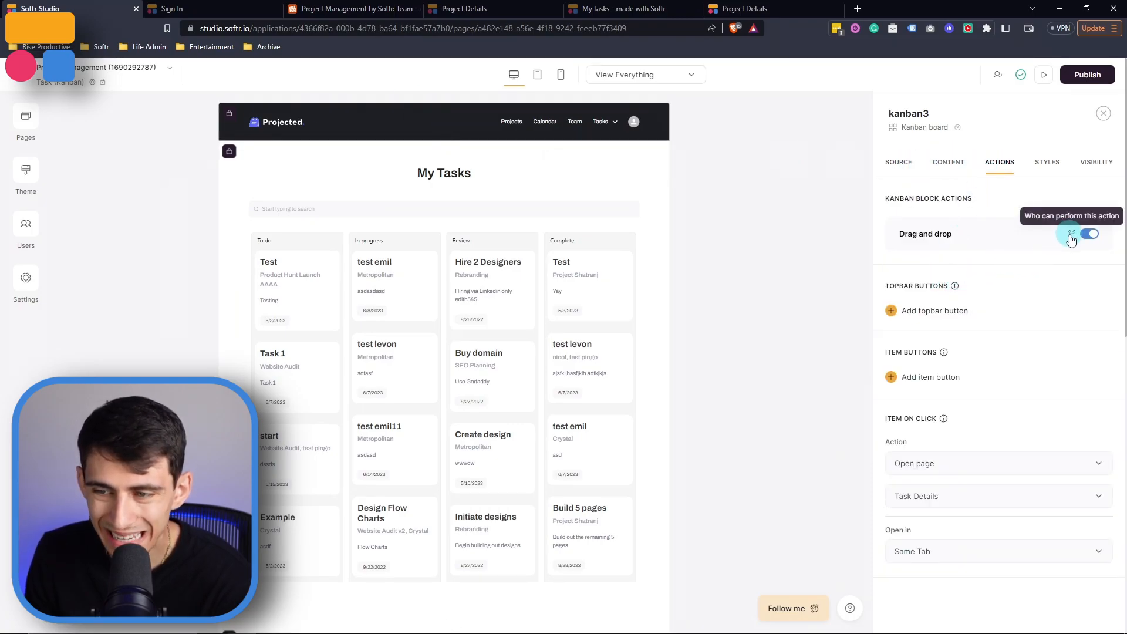
{"action": "left_click", "coordinate": [1072, 238]}
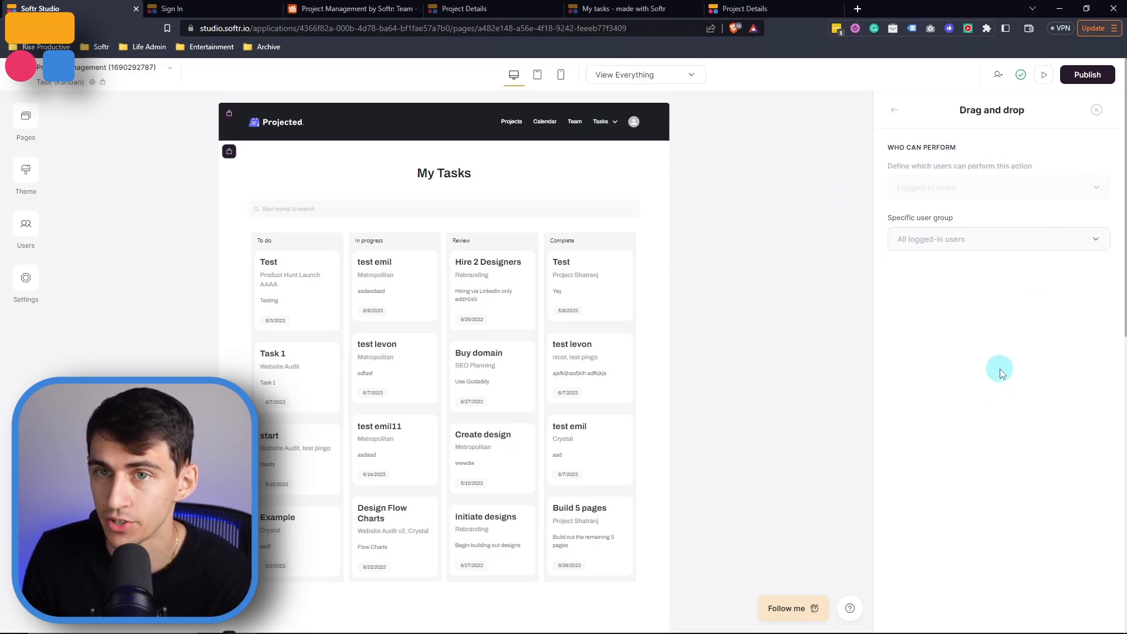
{"action": "left_click", "coordinate": [907, 242]}
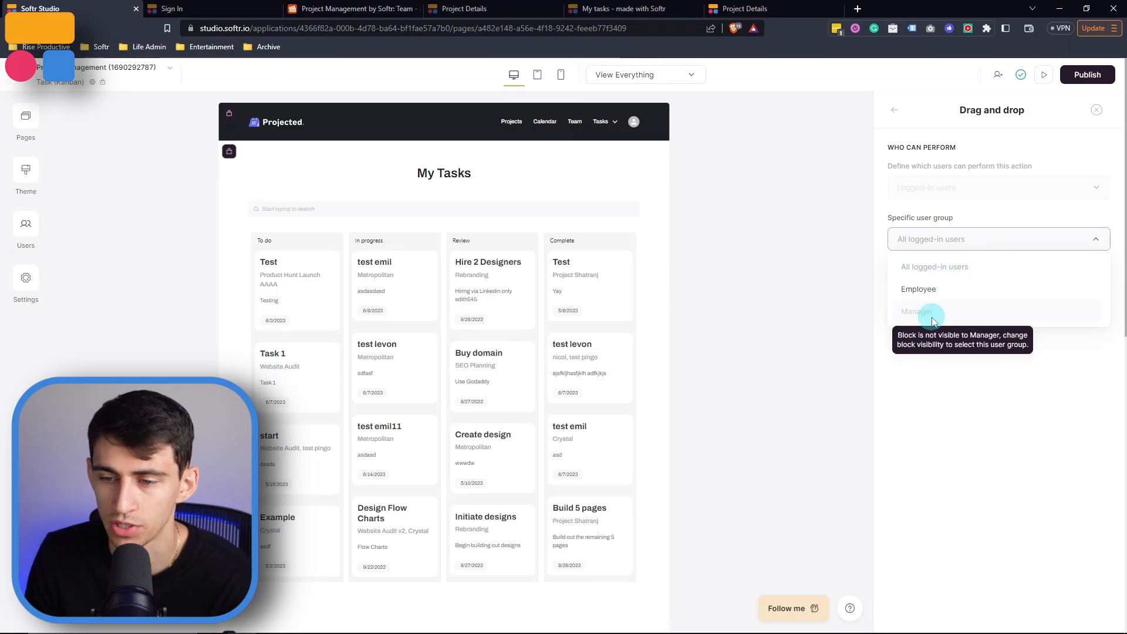
Restrict drag and drop on the All Tasks kanban board to the Manager user group
{"action": "left_click", "coordinate": [359, 420]}
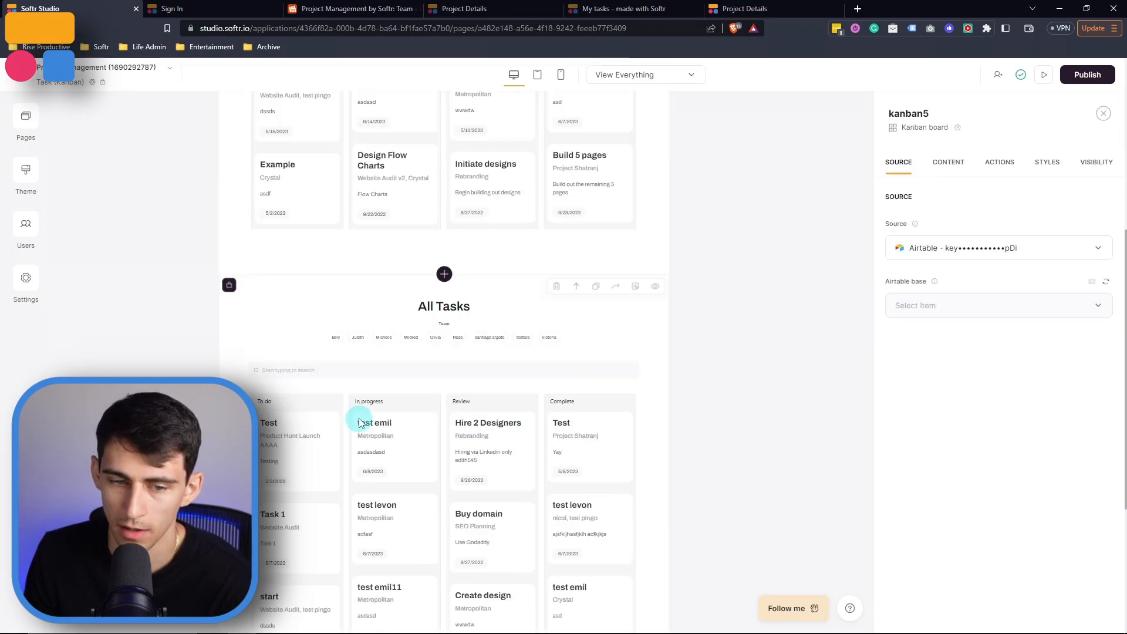
{"action": "scroll", "coordinate": [626, 387], "scroll_direction": "down", "scroll_amount": 3}
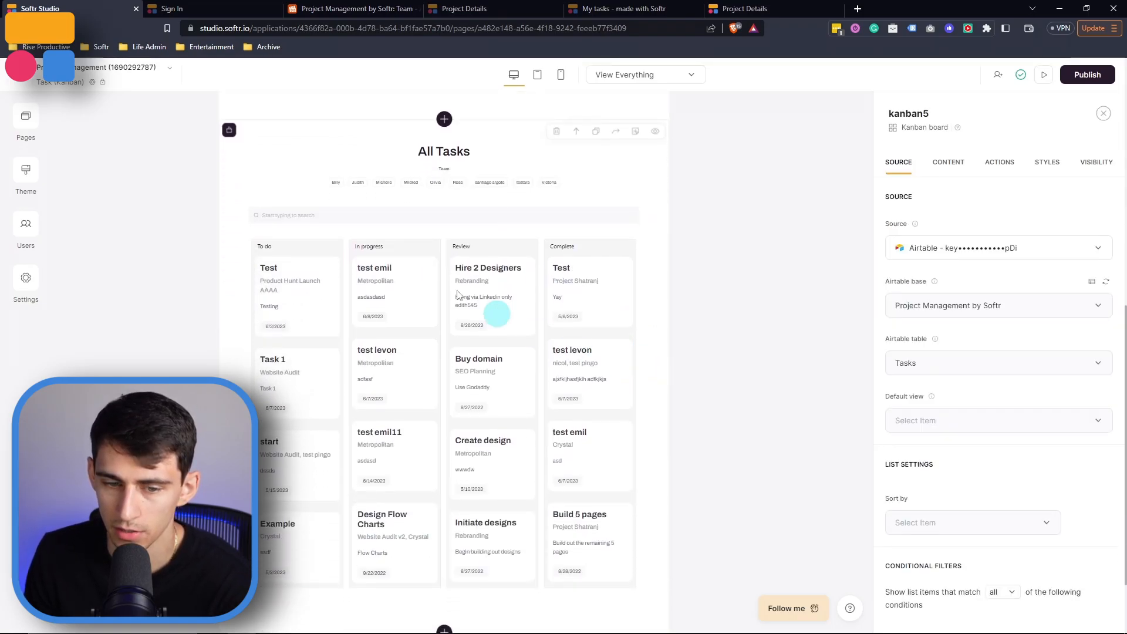
{"action": "left_click", "coordinate": [998, 162]}
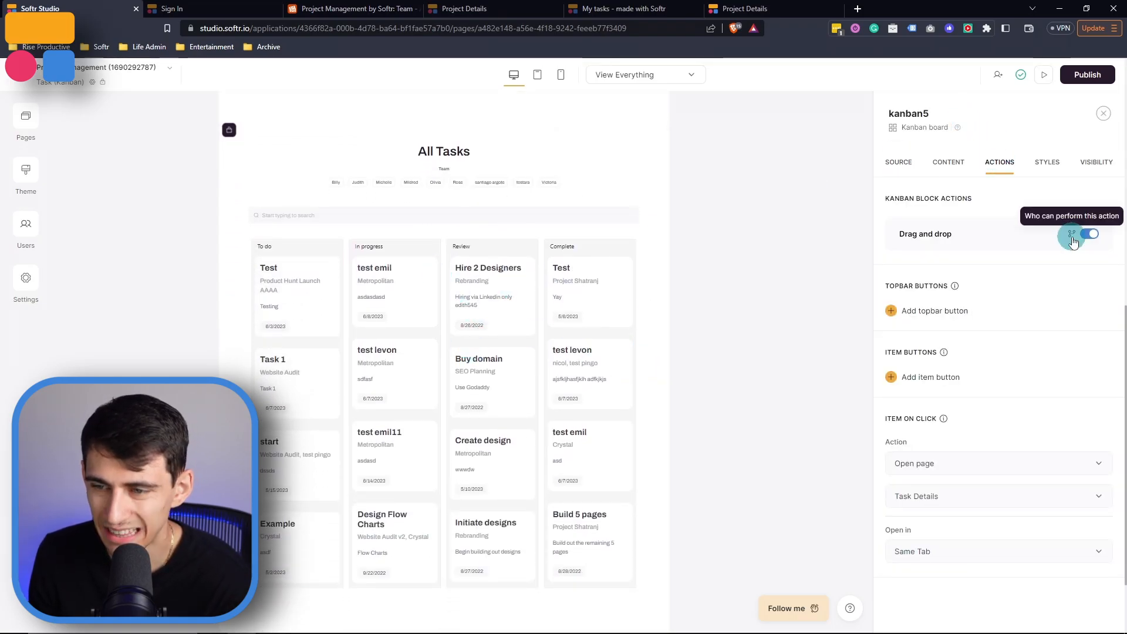
{"action": "left_click", "coordinate": [1077, 232]}
{"action": "left_click", "coordinate": [950, 241]}
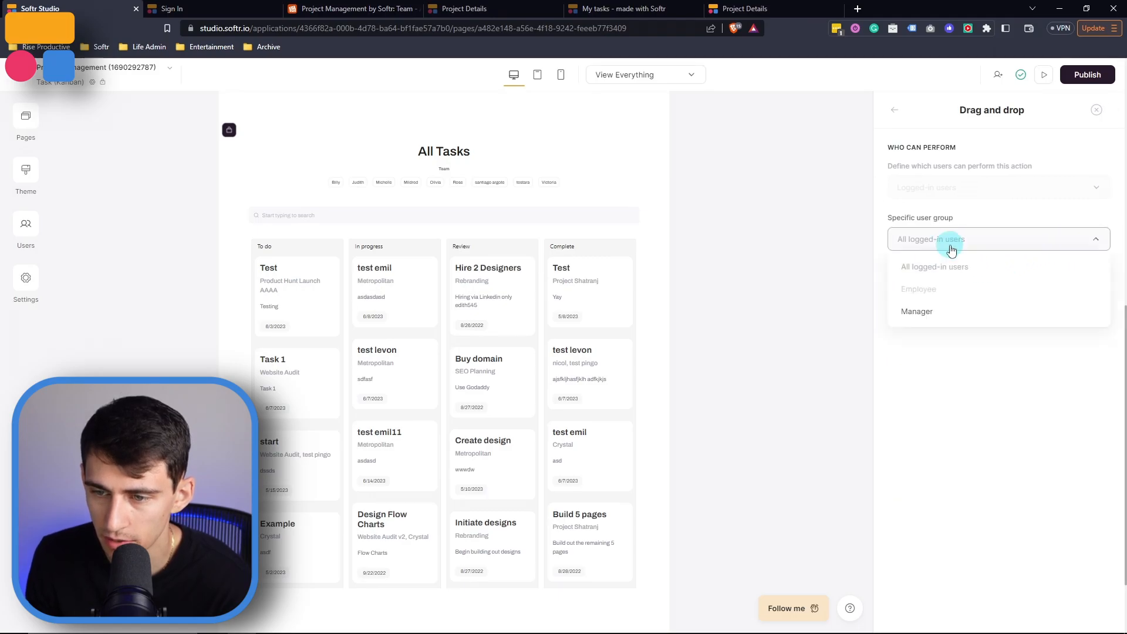
{"action": "left_click", "coordinate": [954, 312]}
{"action": "left_click", "coordinate": [971, 343]}
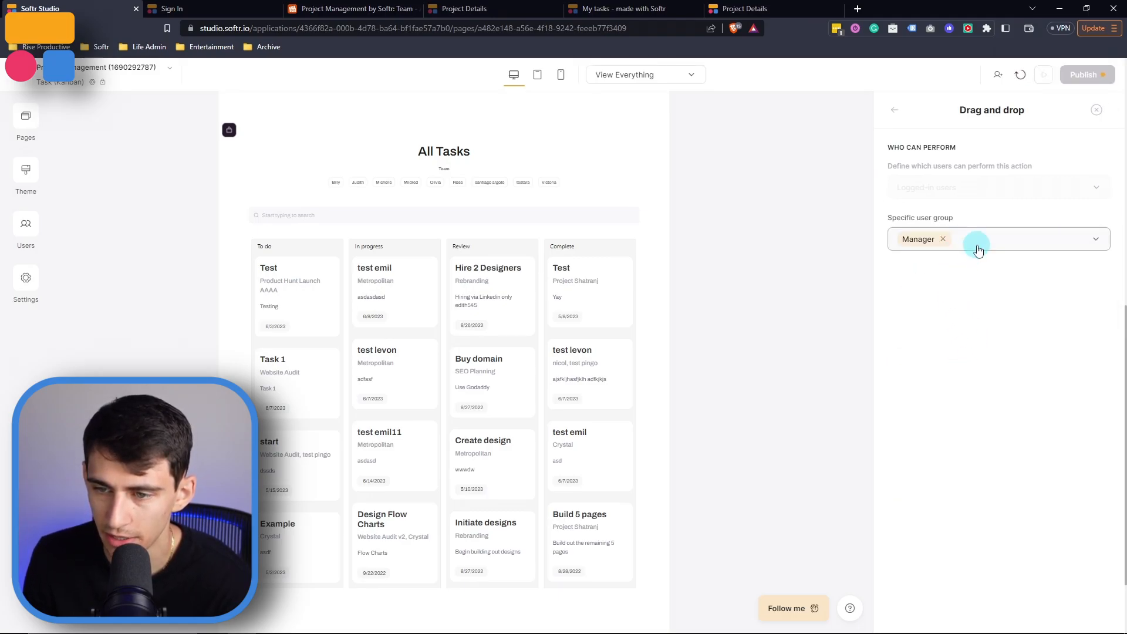
{"action": "left_click", "coordinate": [974, 245]}
{"action": "left_click", "coordinate": [970, 361]}
{"action": "left_click", "coordinate": [894, 110]}
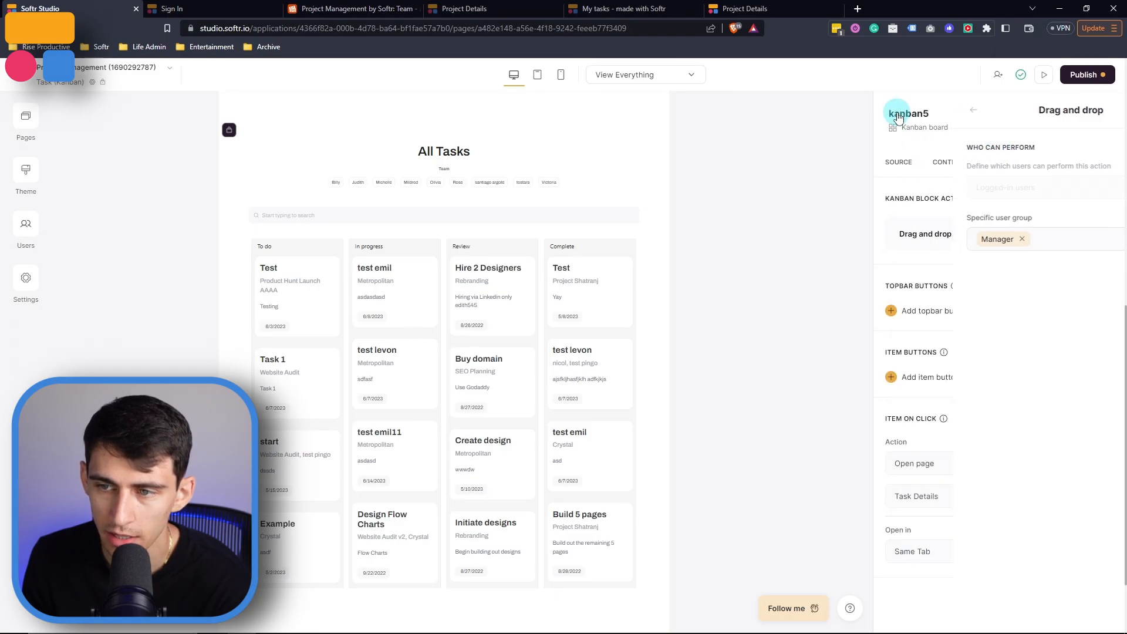
Set the All Tasks board's visibility to All users
{"action": "left_click", "coordinate": [1103, 168]}
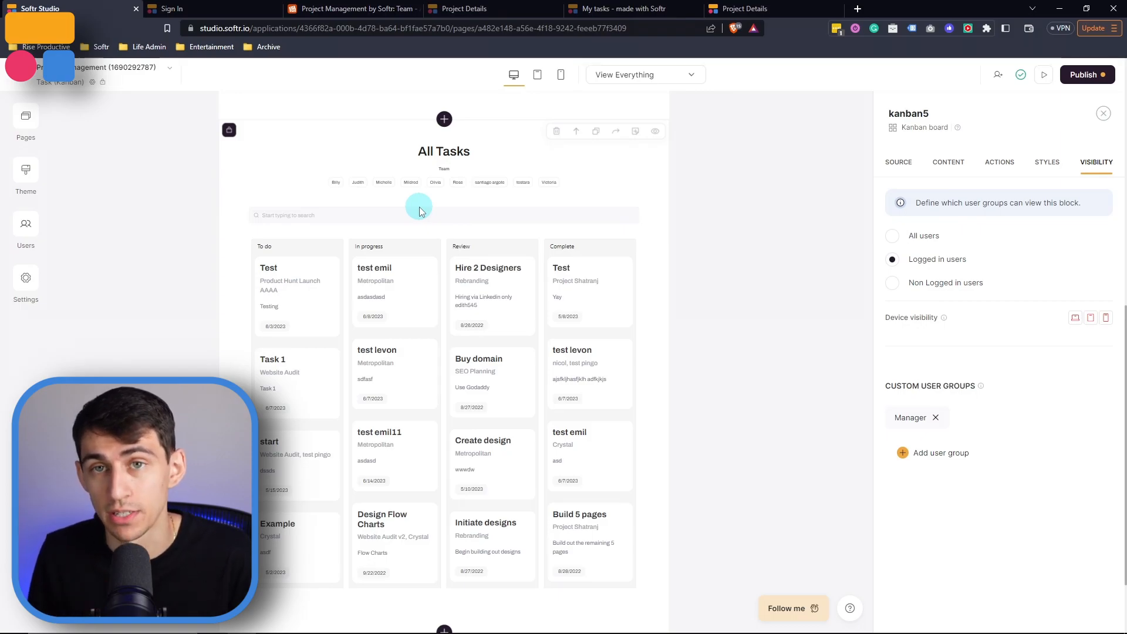
{"action": "left_click", "coordinate": [992, 162]}
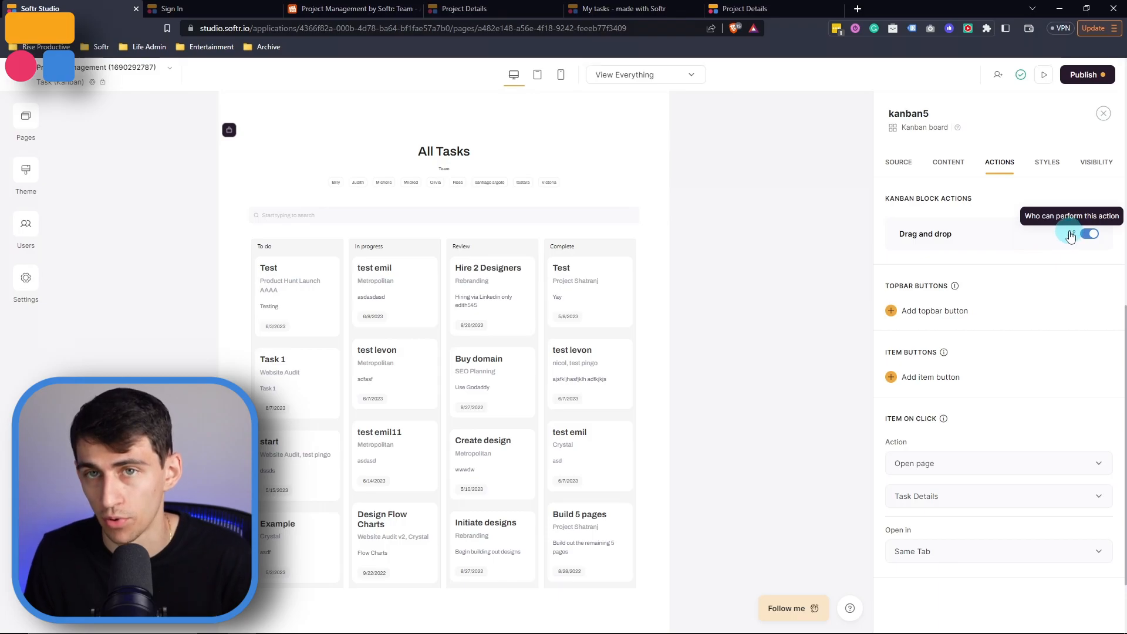
{"action": "left_click", "coordinate": [1085, 163]}
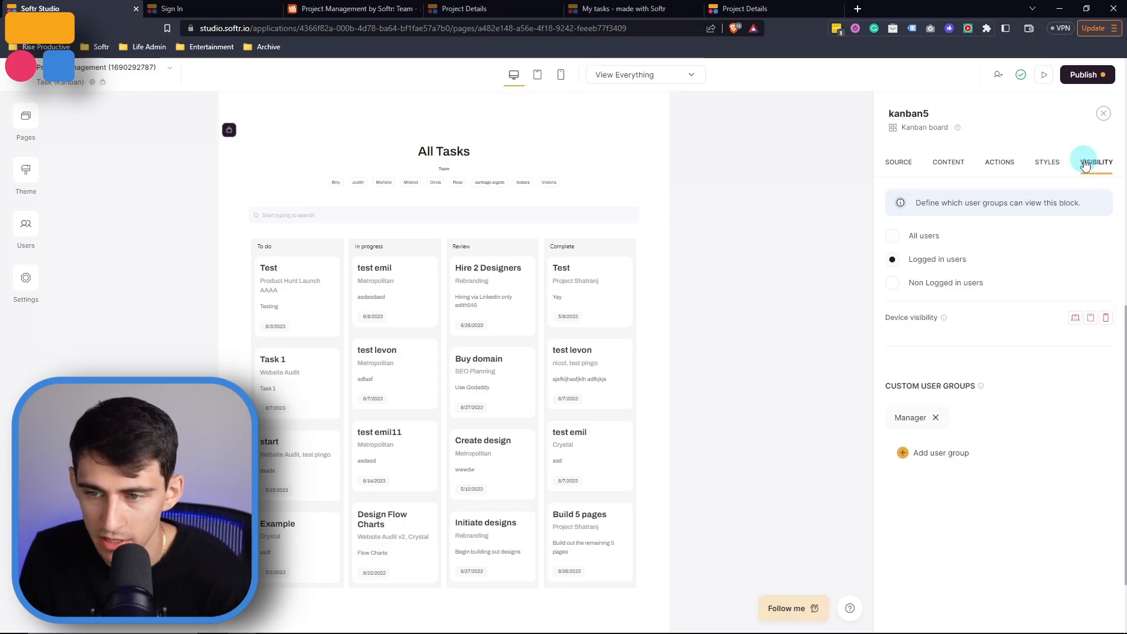
{"action": "left_click", "coordinate": [925, 240]}
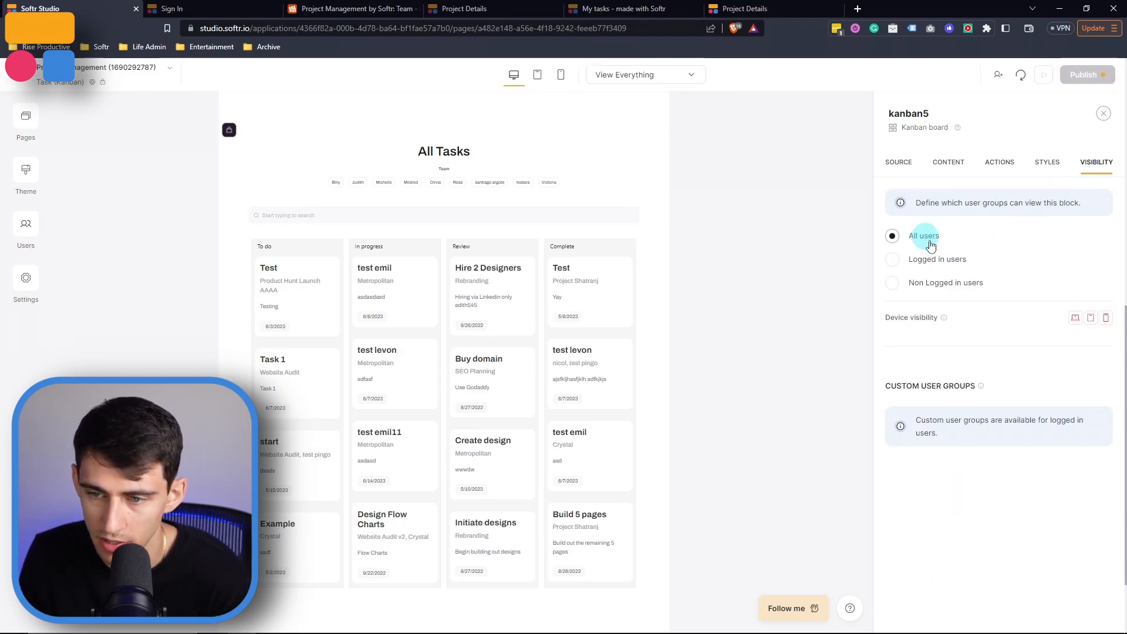
Check the board's drag-and-drop user group and publish the updates
{"action": "left_click", "coordinate": [1000, 163]}
{"action": "left_click", "coordinate": [1081, 230]}
{"action": "left_click", "coordinate": [1031, 243]}
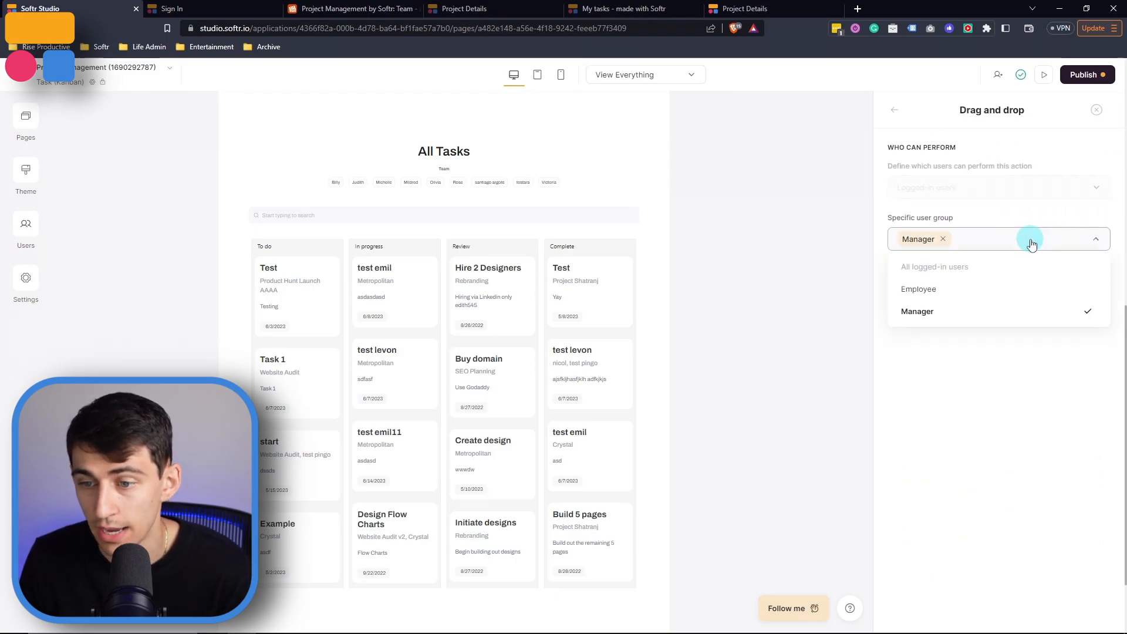
{"action": "left_click", "coordinate": [950, 352]}
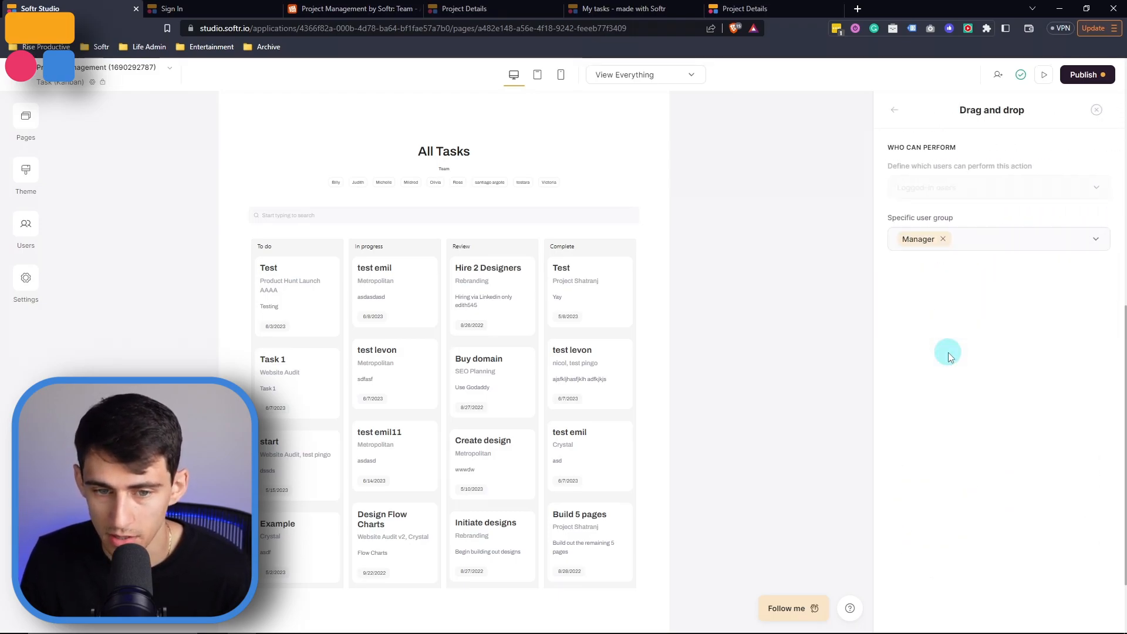
{"action": "left_click", "coordinate": [1086, 75]}
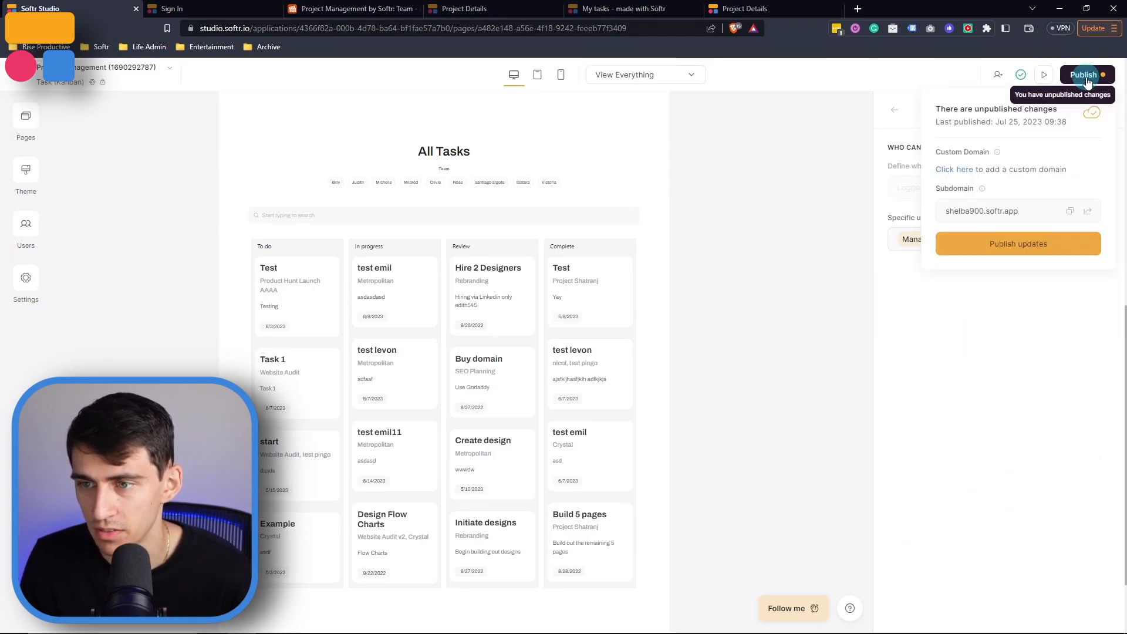
{"action": "left_click", "coordinate": [1021, 244]}
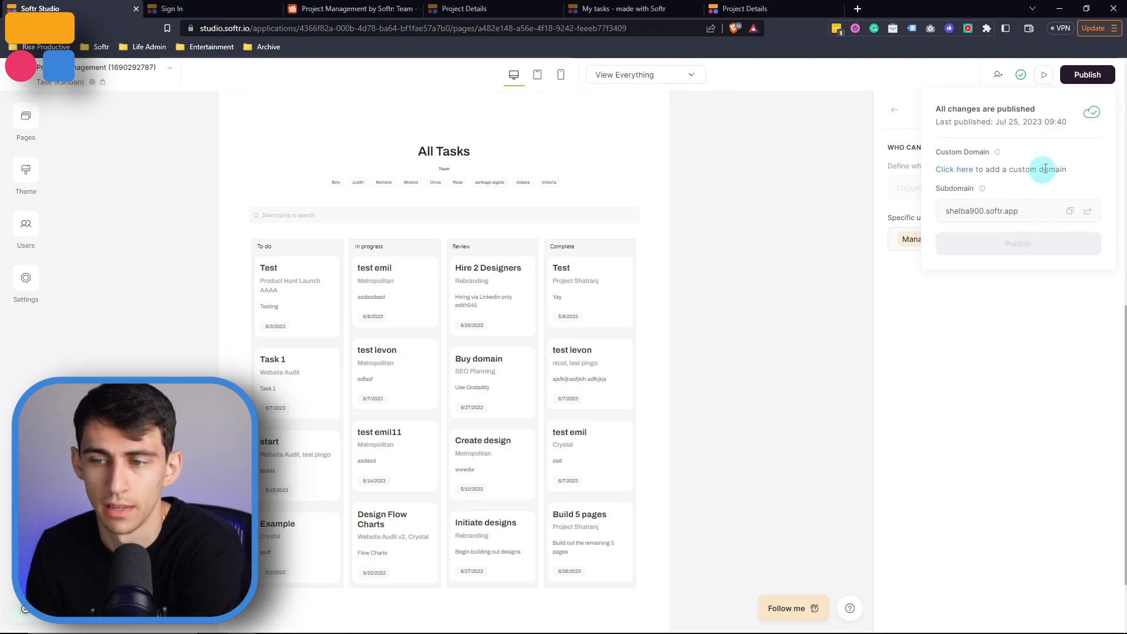
Open the live Task (Kanban) page and scroll through the boards
{"action": "left_click", "coordinate": [1091, 219]}
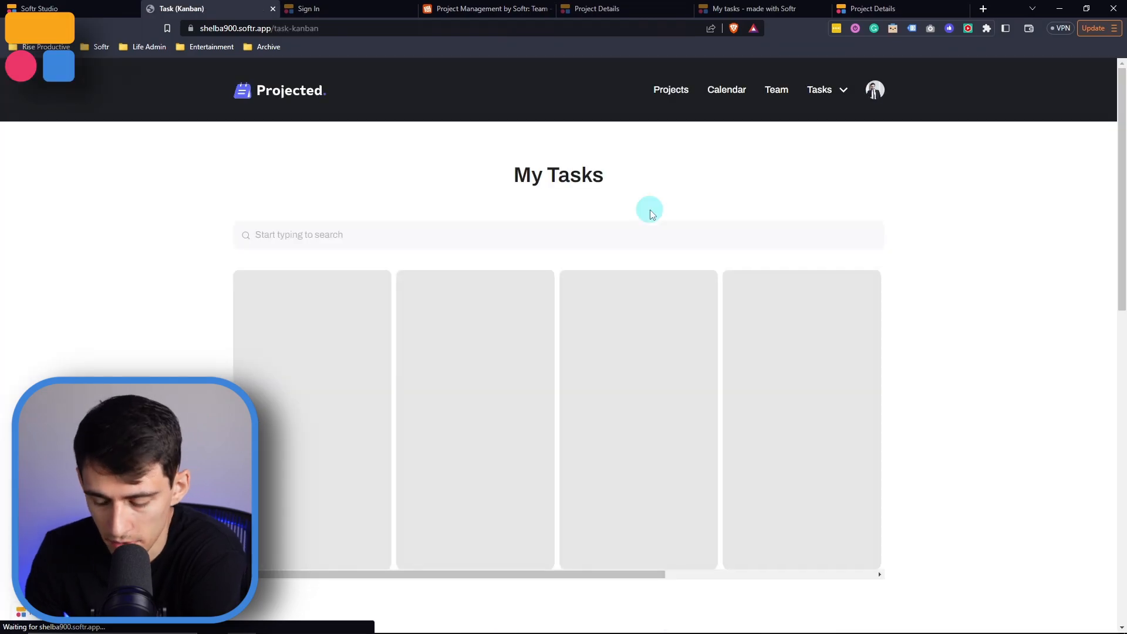
{"action": "scroll", "coordinate": [649, 223], "scroll_direction": "down", "scroll_amount": 10}
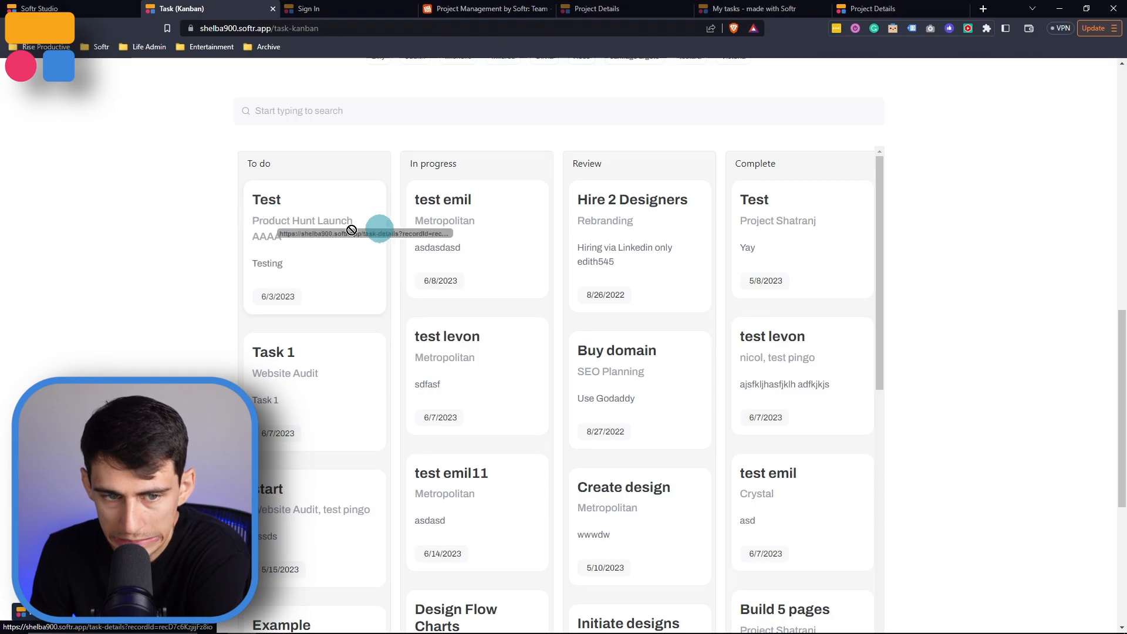
Drag the Test task card from To do into the Review column on the All Tasks board
{"action": "left_click", "coordinate": [69, 6]}
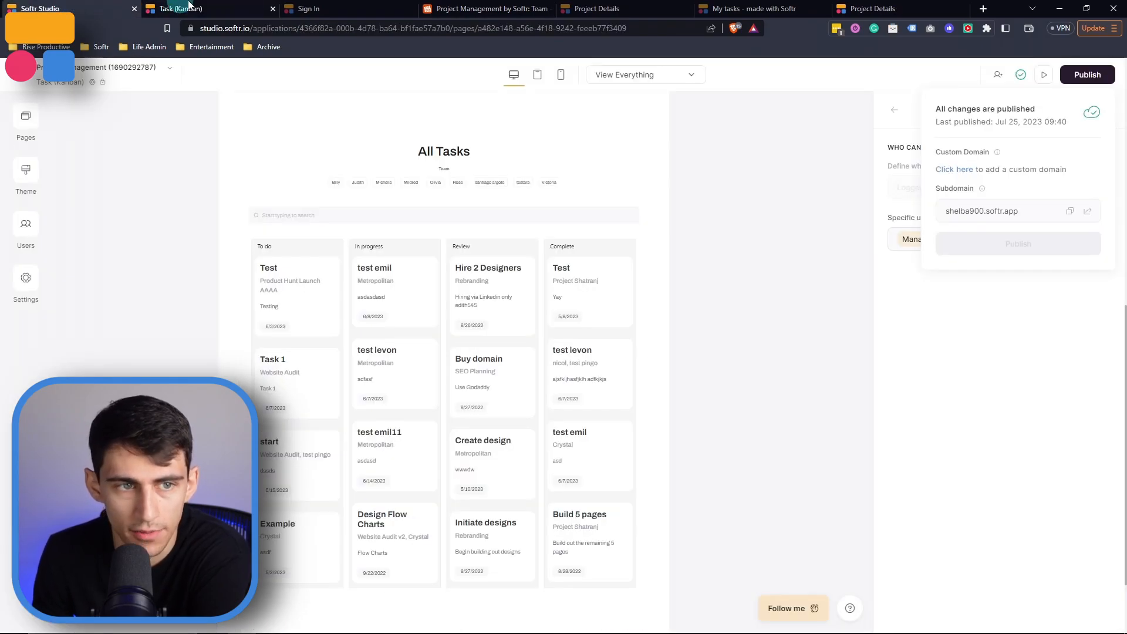
{"action": "left_click", "coordinate": [23, 222]}
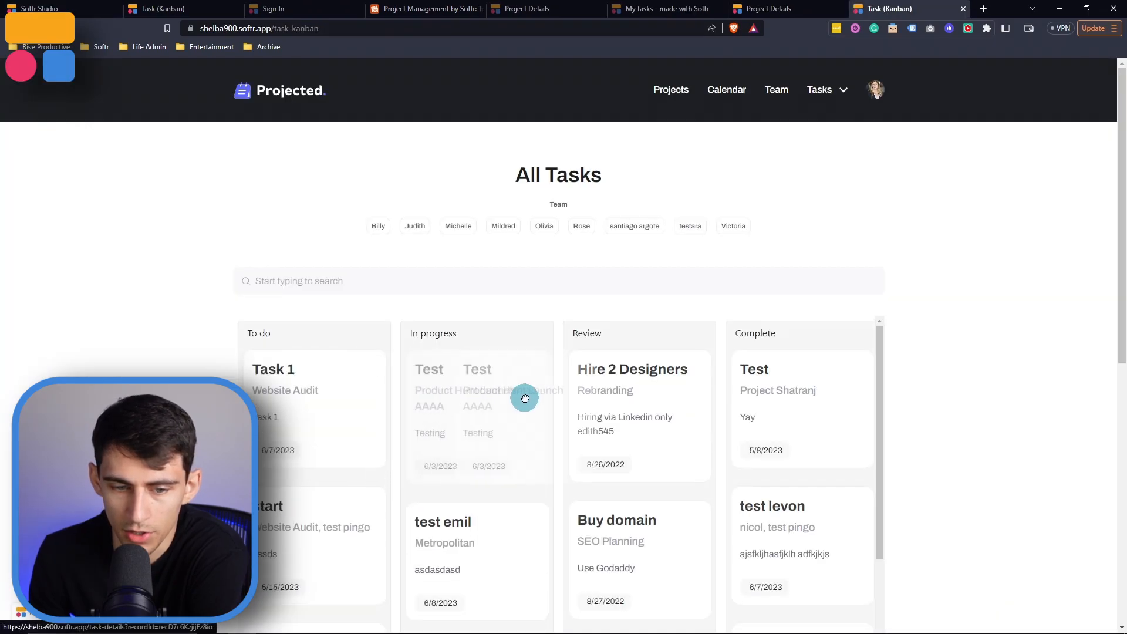
{"action": "left_click_drag", "start_coordinate": [460, 416], "coordinate": [639, 390]}
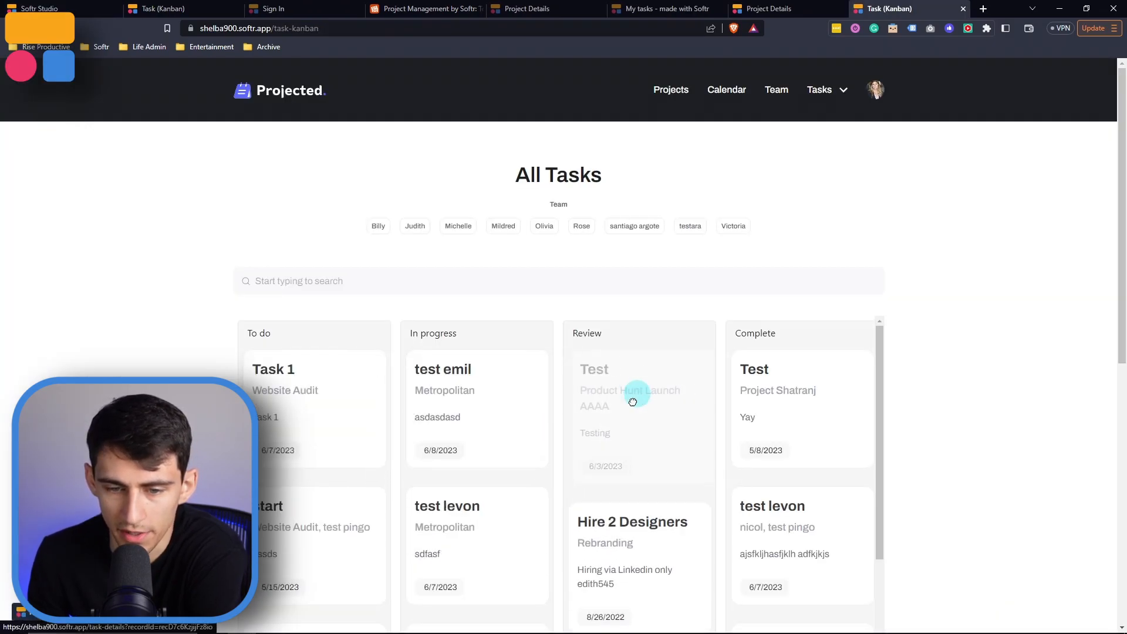